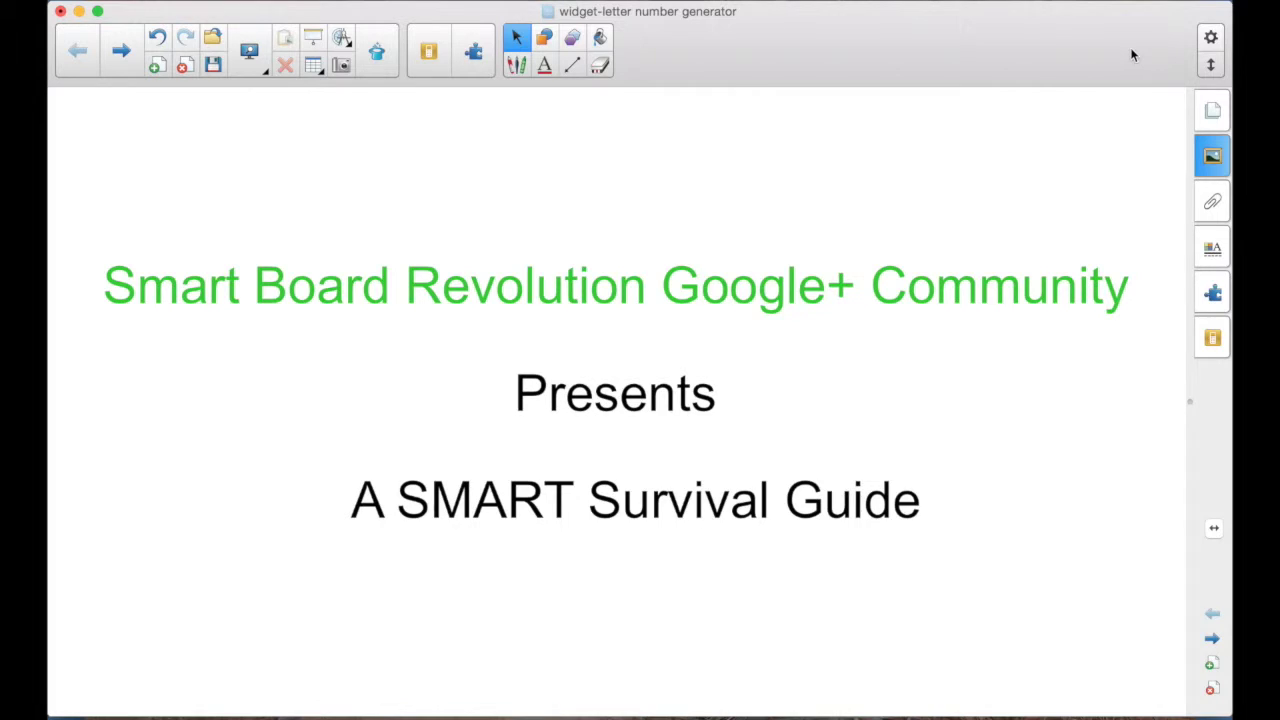
- Advance through the title and introduction pages to the blank page
left_click(1213, 641)
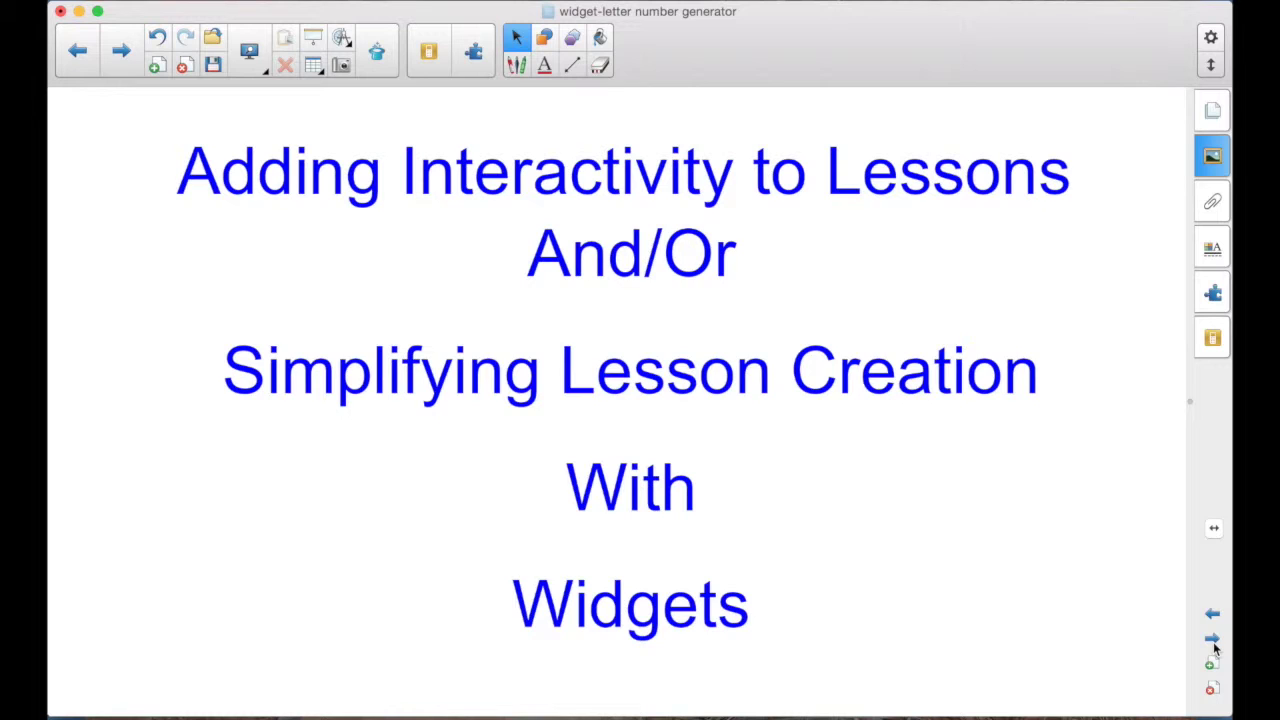
left_click(1213, 641)
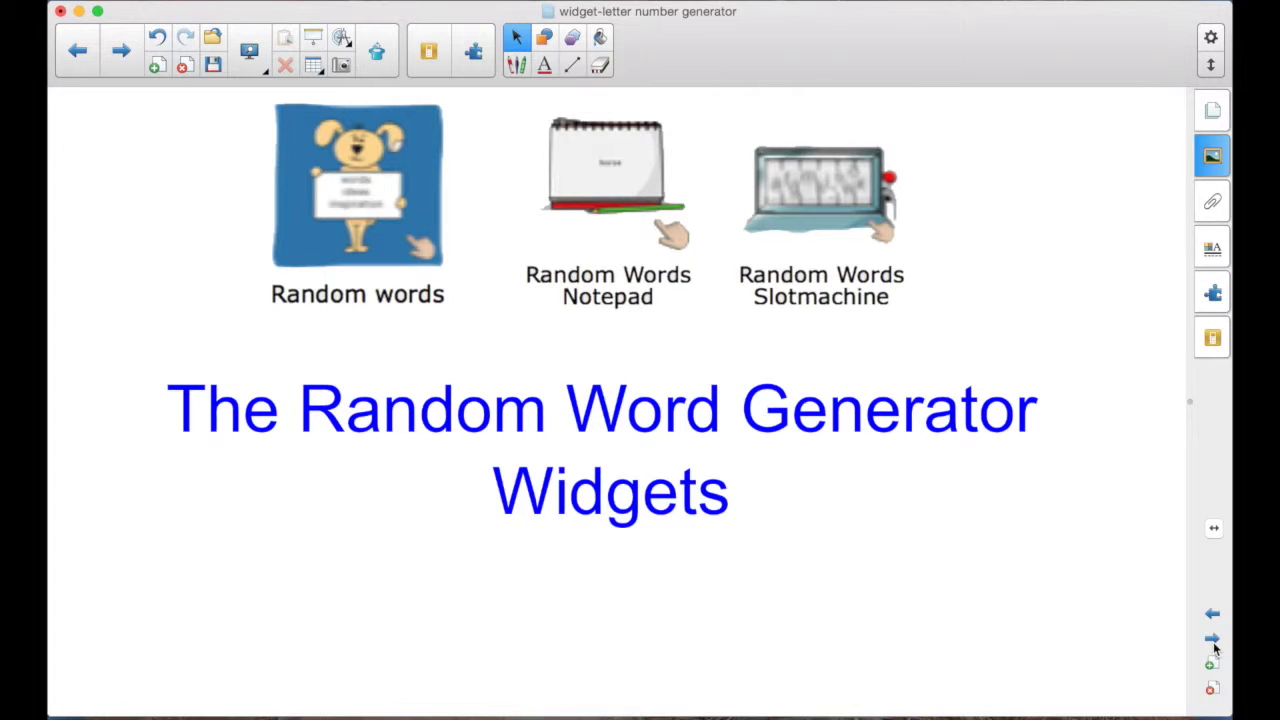
left_click(1213, 641)
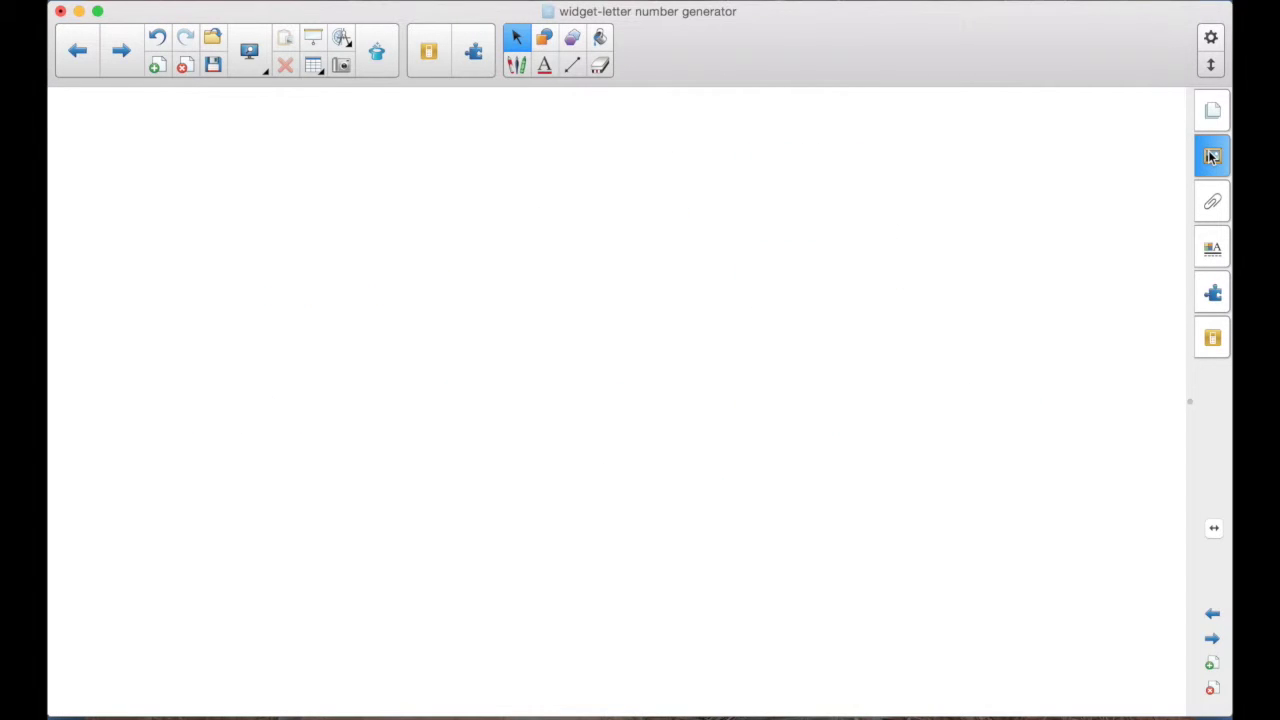
- Place the Random words widget from the gallery's widgets 0515 folder on the left side of the blank page
left_click(1210, 155)
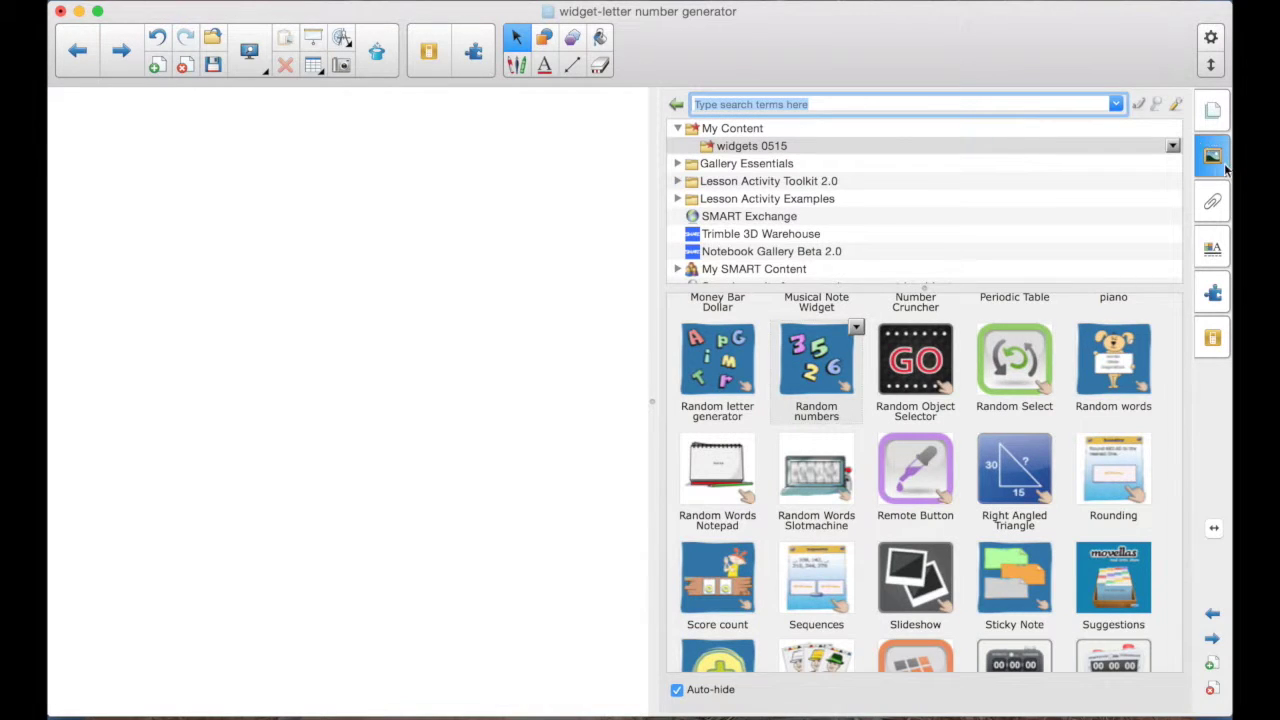
left_click(735, 130)
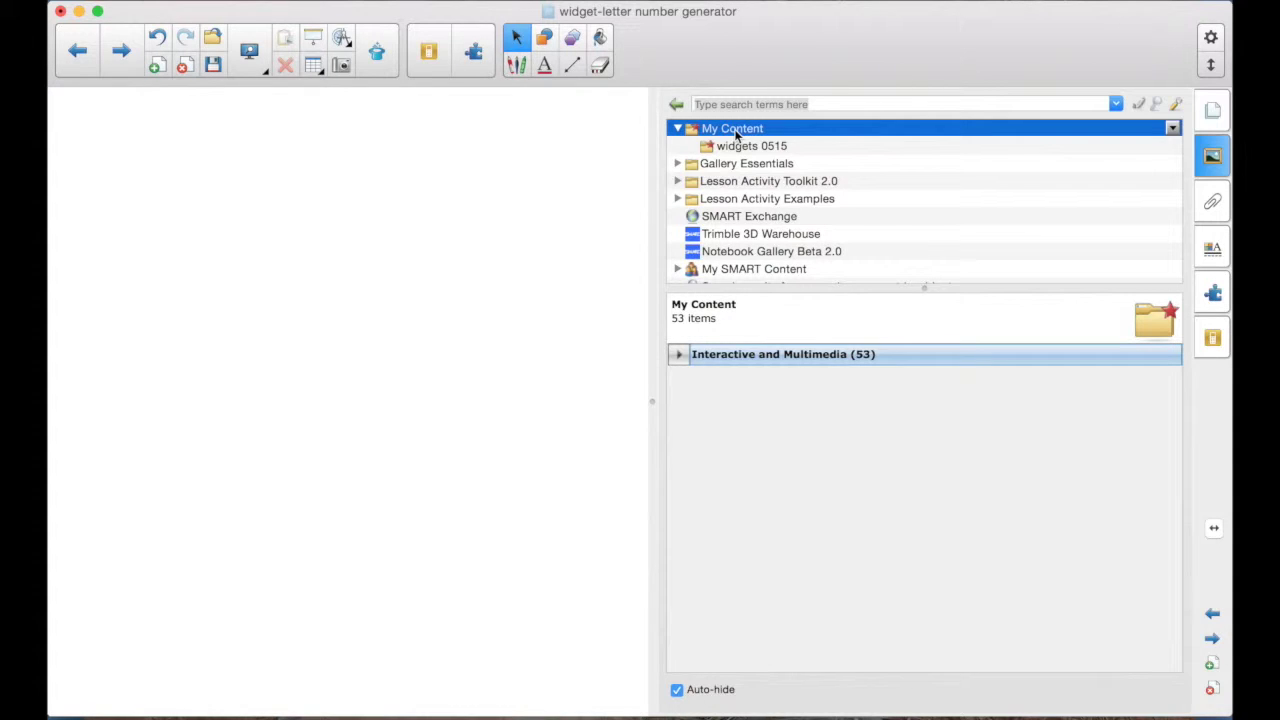
left_click(740, 146)
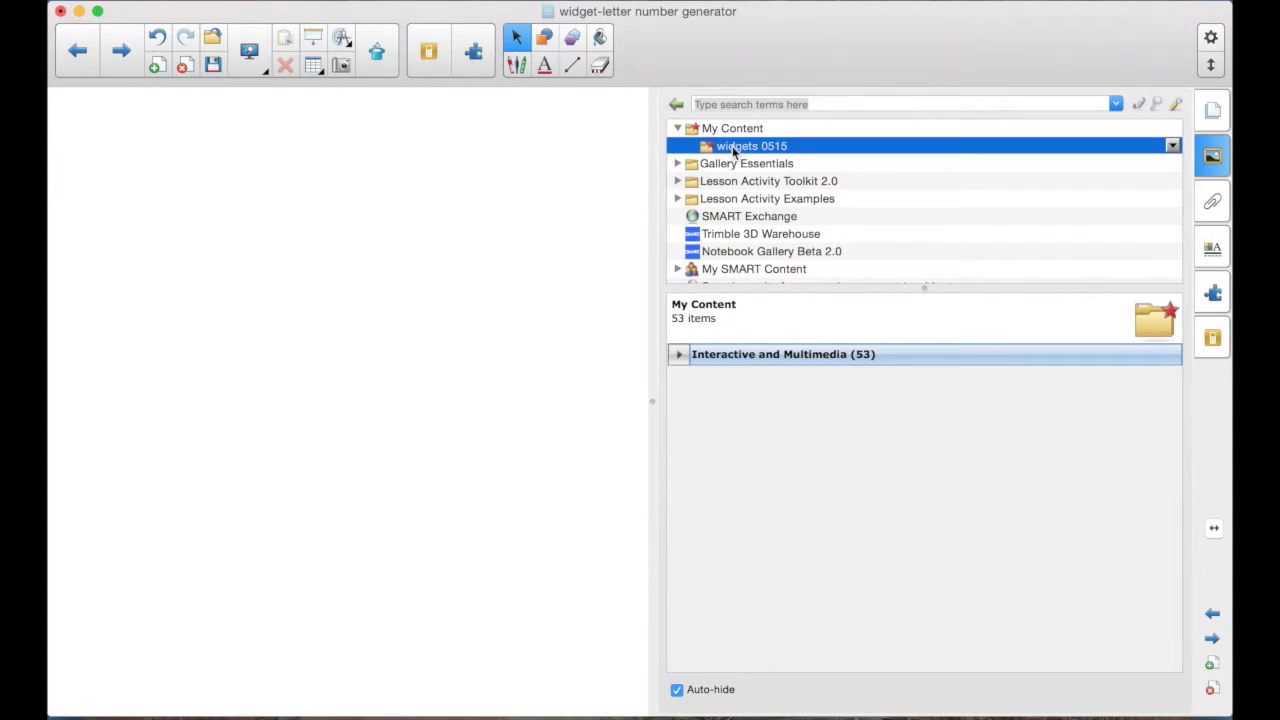
scroll(855, 428, "down", 10)
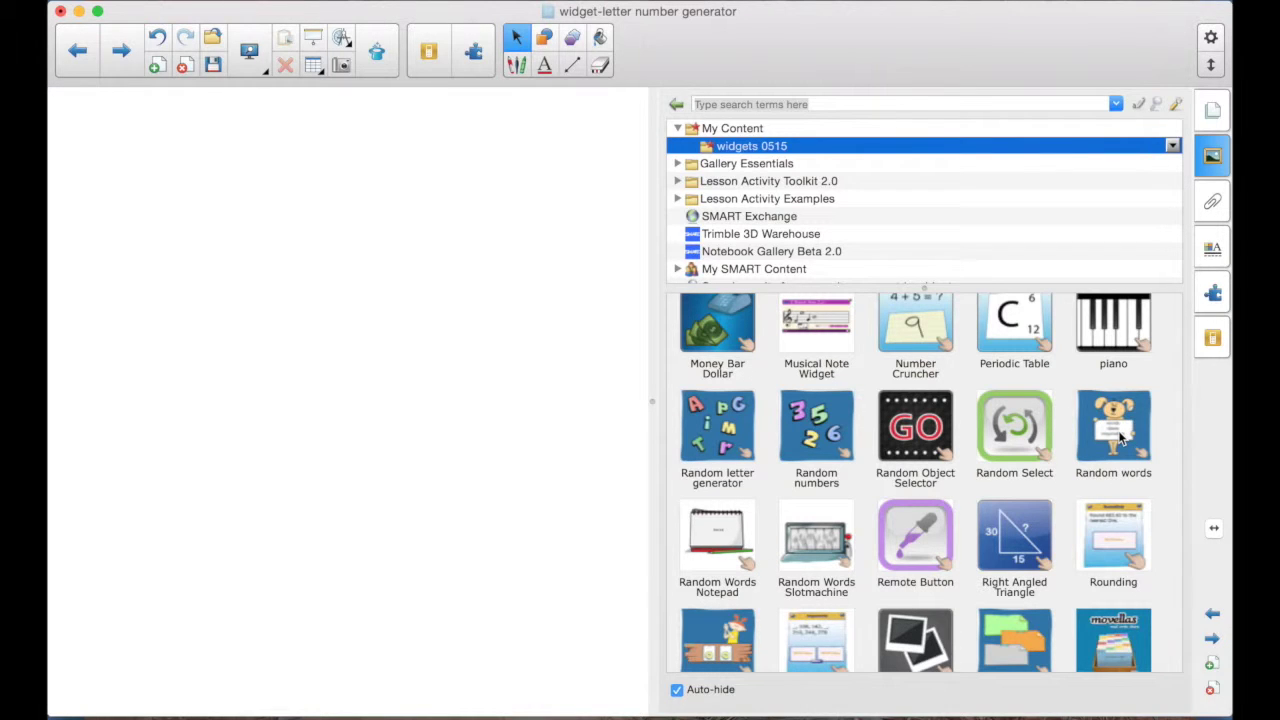
left_click_drag(1120, 435, 406, 362)
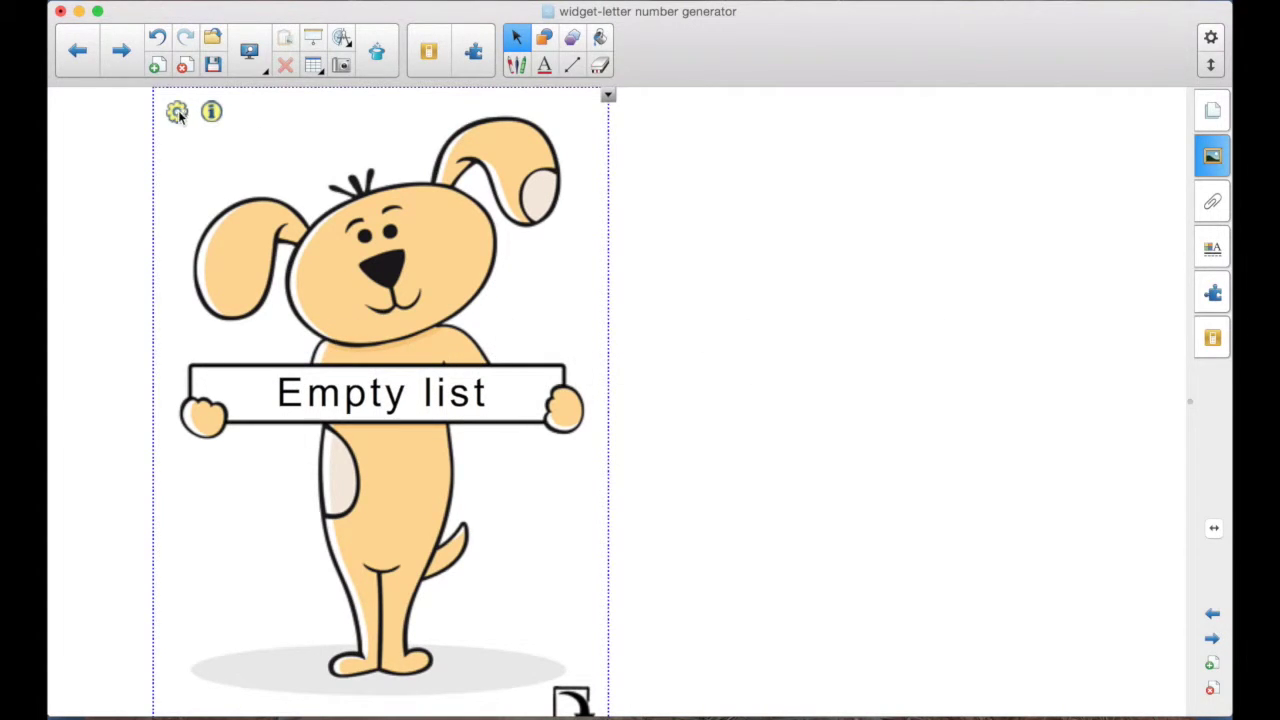
- Add the words triangle, square and rectangle to the Random words widget's word list
left_click(177, 113)
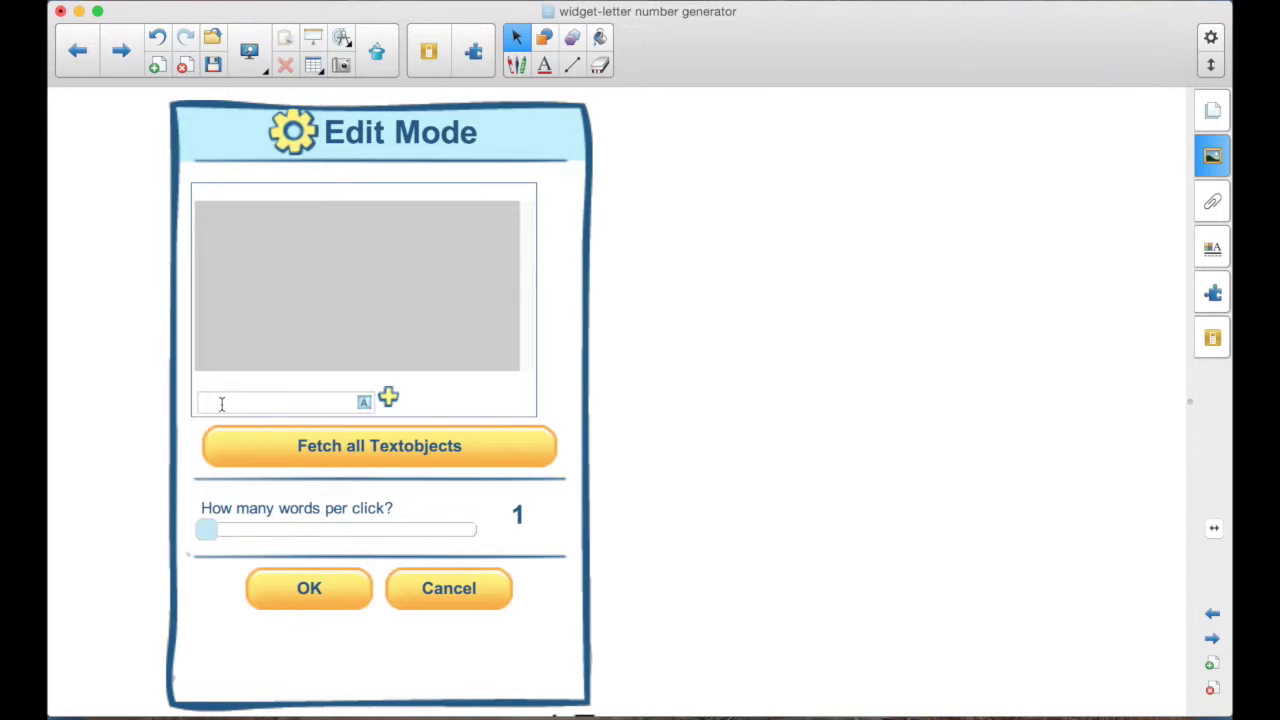
type("triangle")
left_click(388, 398)
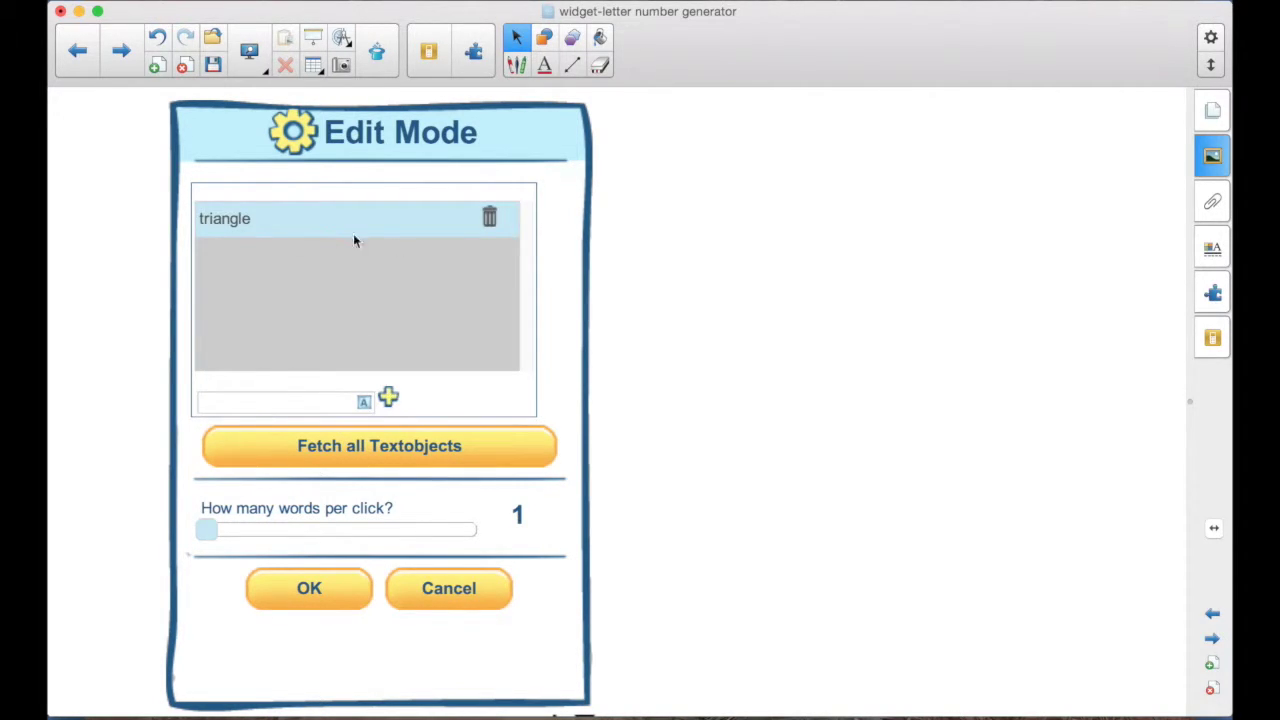
left_click(208, 402)
type("square")
left_click(395, 400)
left_click(223, 403)
type("r")
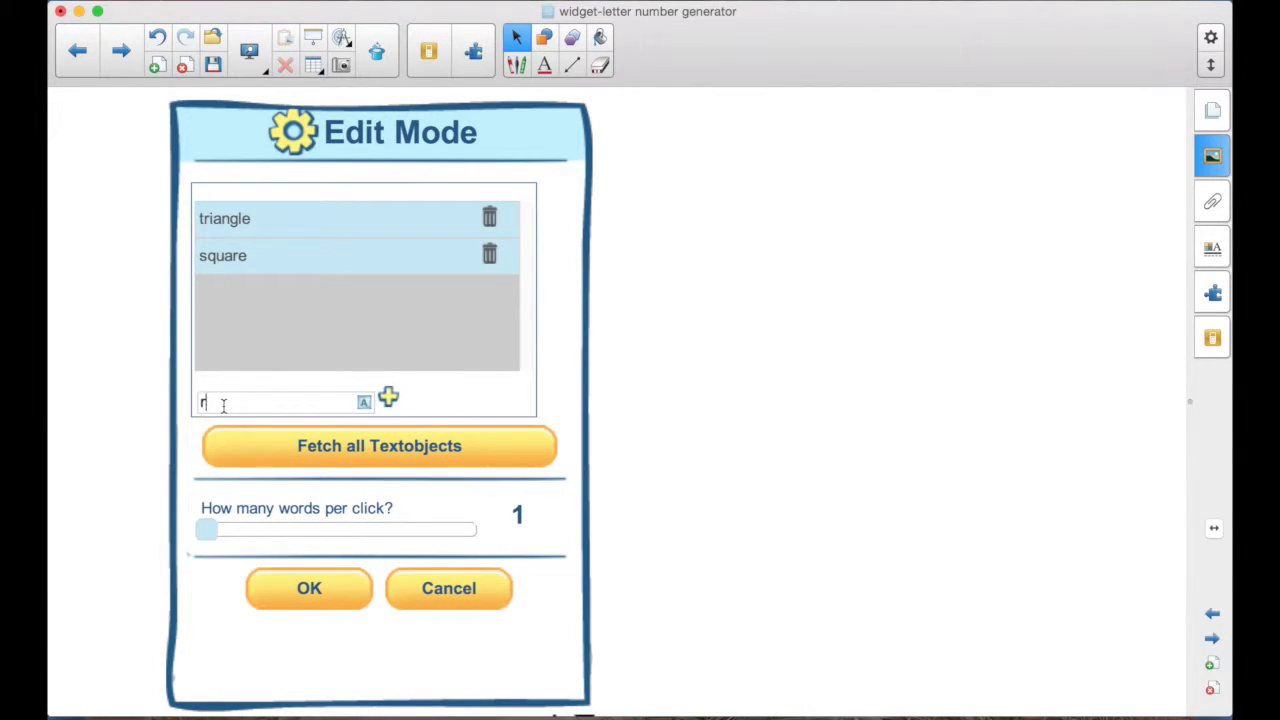
type("ectangle")
left_click(393, 401)
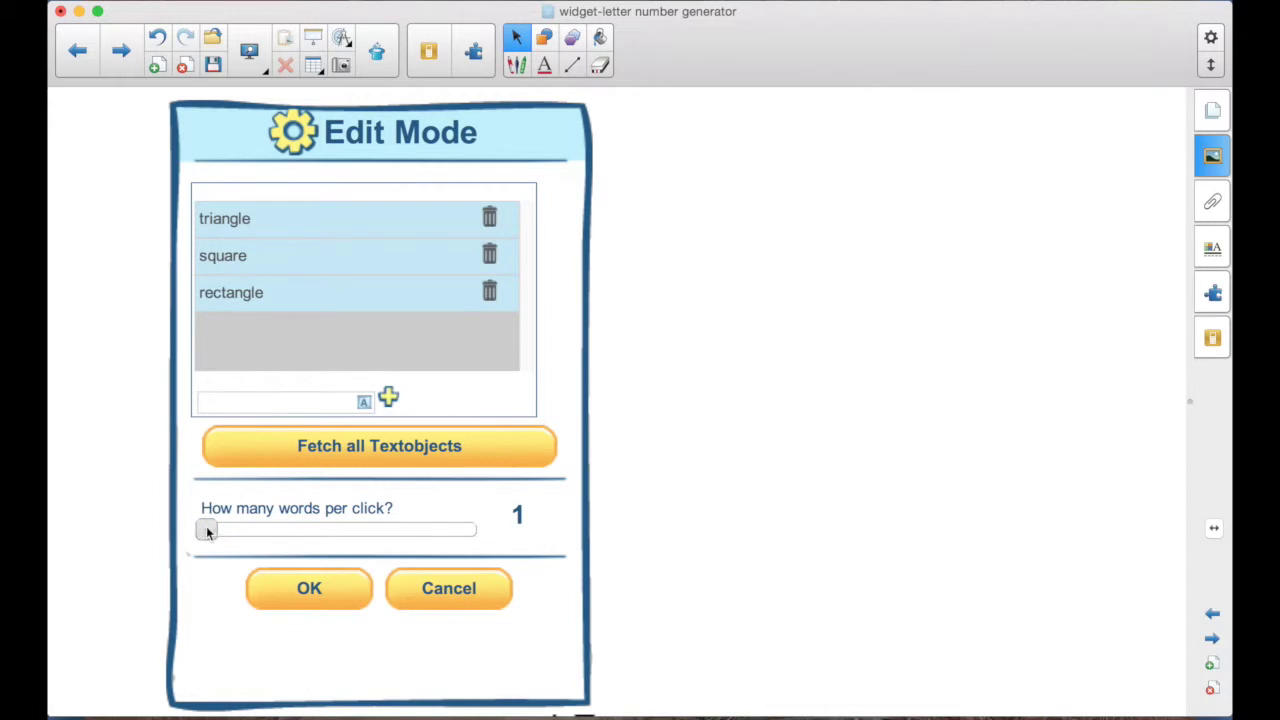
- Keep the widget at 1 word per click and apply its settings
left_click(206, 532)
mouse_move(204, 531)
left_mouse_down()
mouse_move(476, 531)
mouse_move(206, 530)
left_mouse_up()
left_click(326, 589)
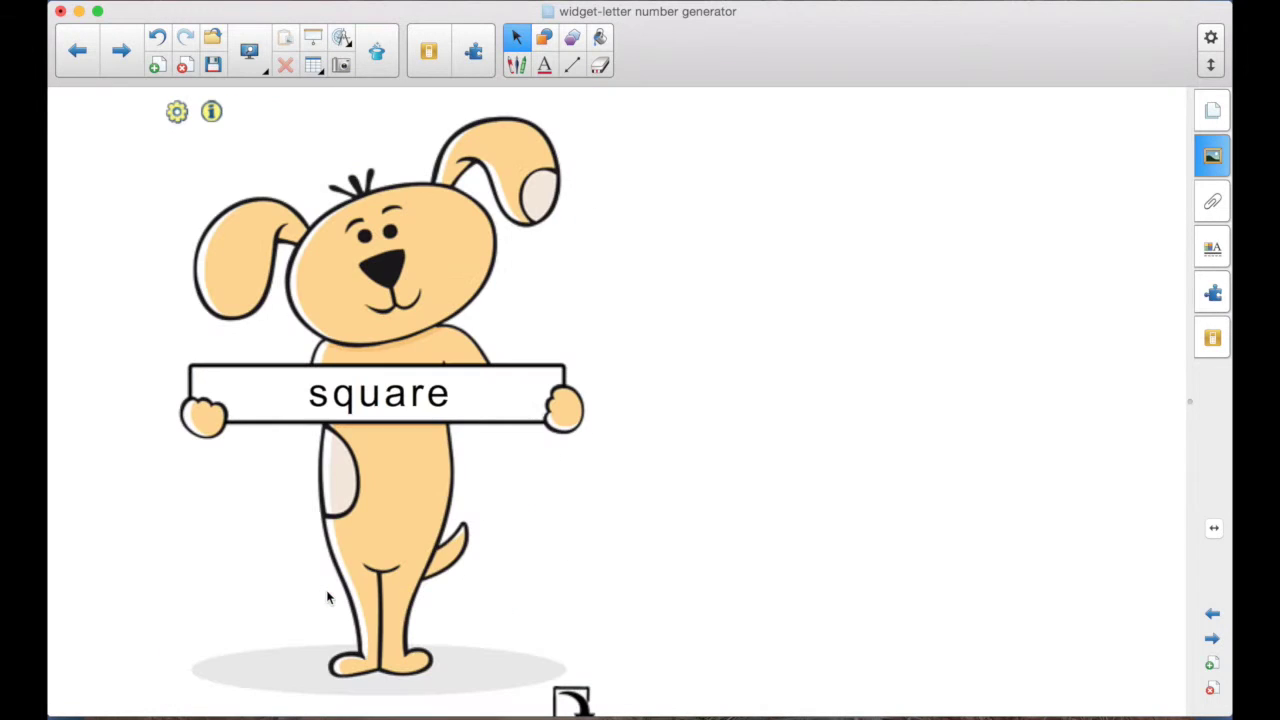
- Draw several random words in a row on the dog's sign
left_click(380, 393)
left_click(380, 395)
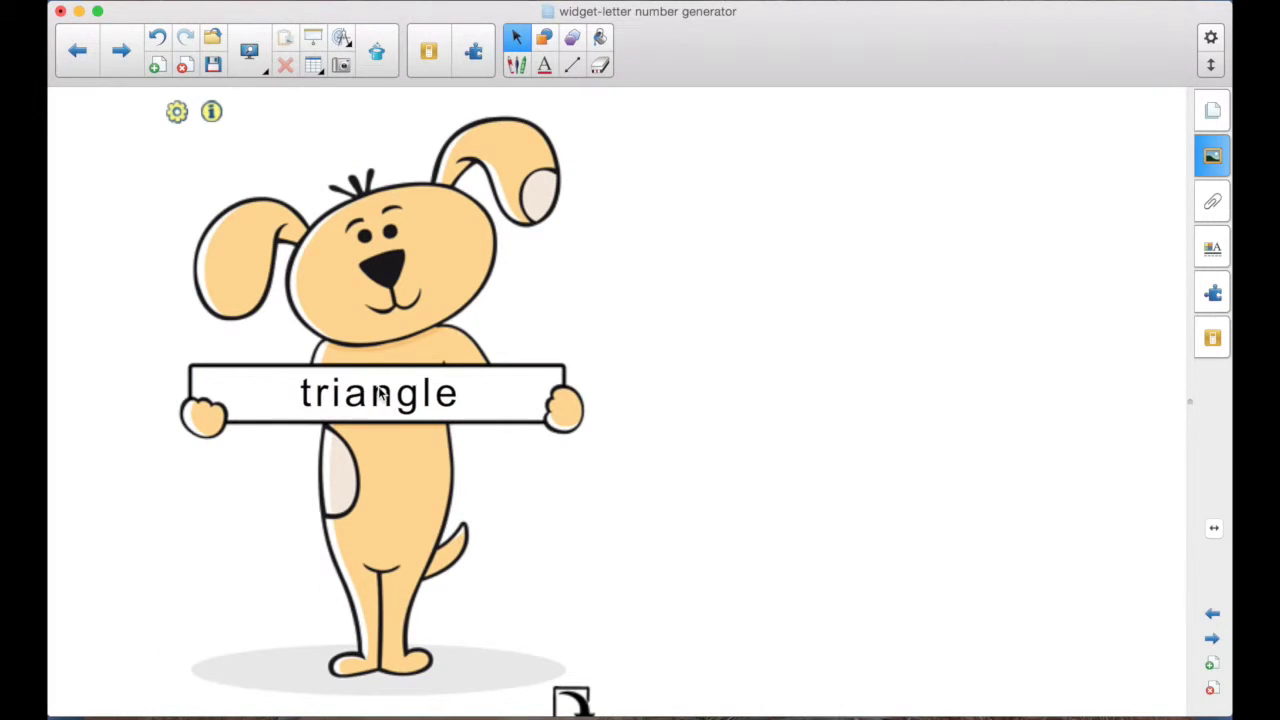
left_click(380, 395)
left_click(380, 395)
left_click(380, 395)
- Output the word rectangle from the widget and move it to the upper right area of the page
left_click_drag(571, 700, 578, 628)
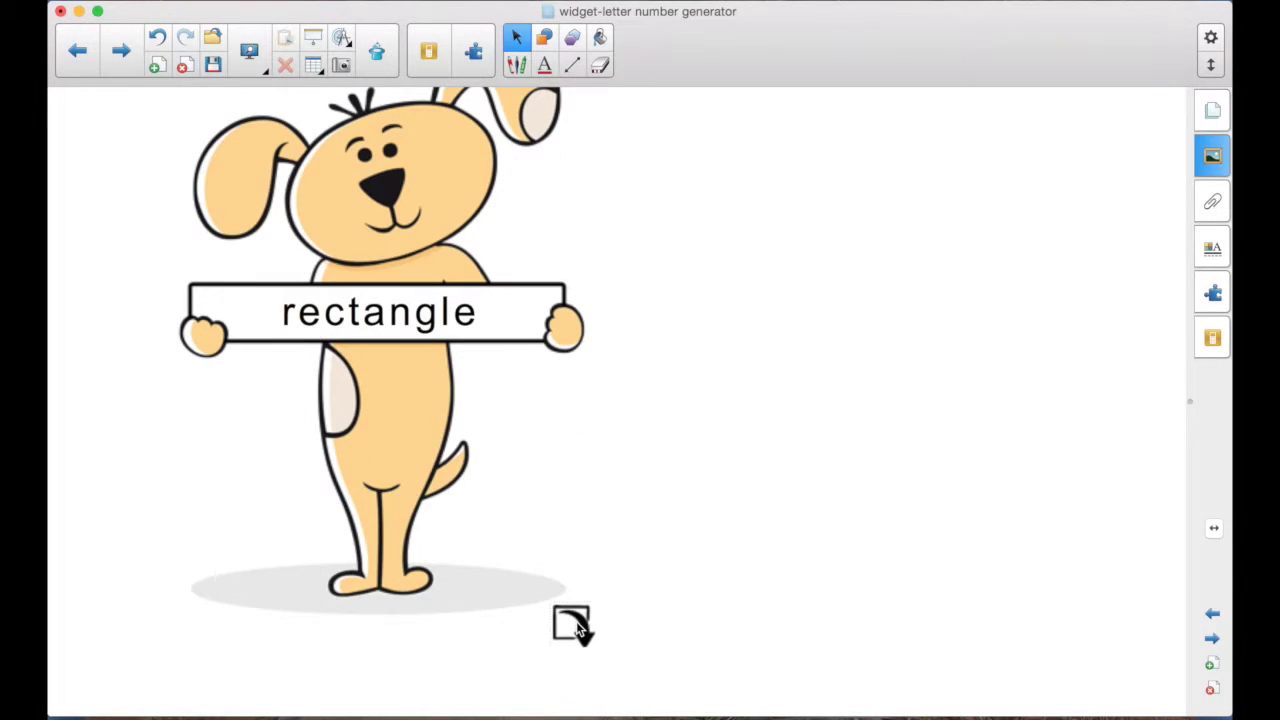
scroll(702, 563, "down", 3)
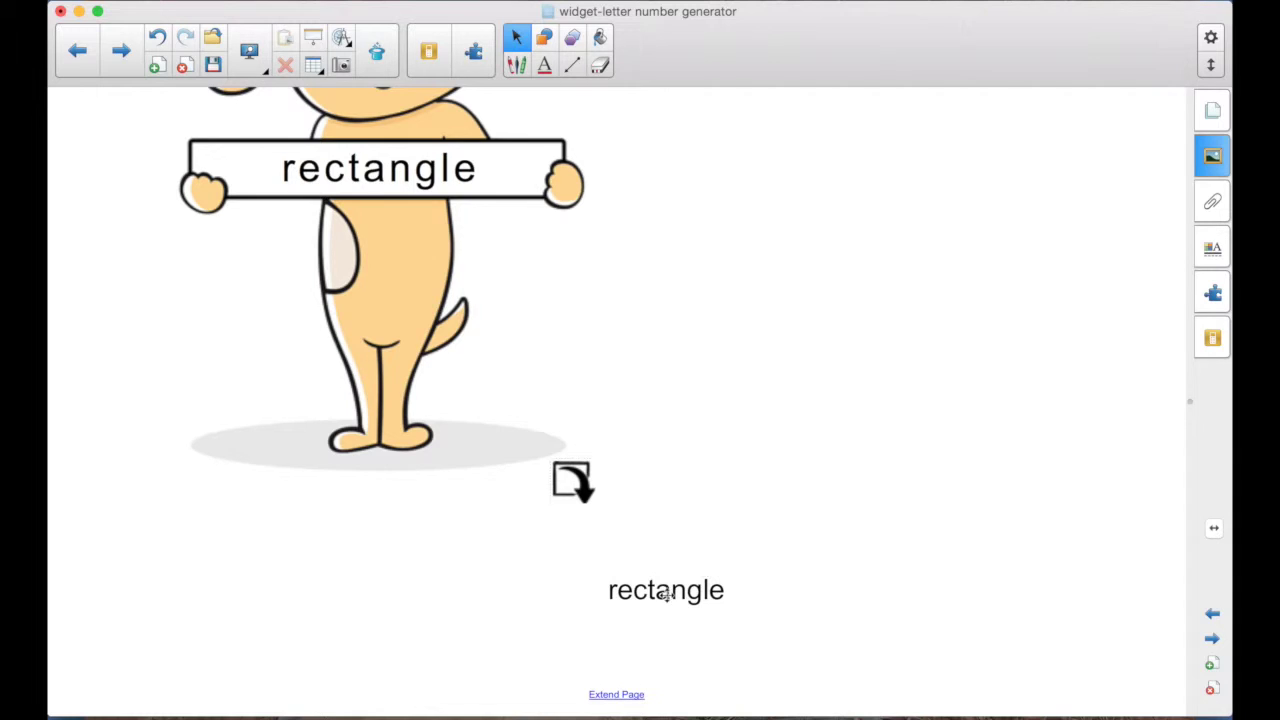
left_click_drag(666, 595, 940, 160)
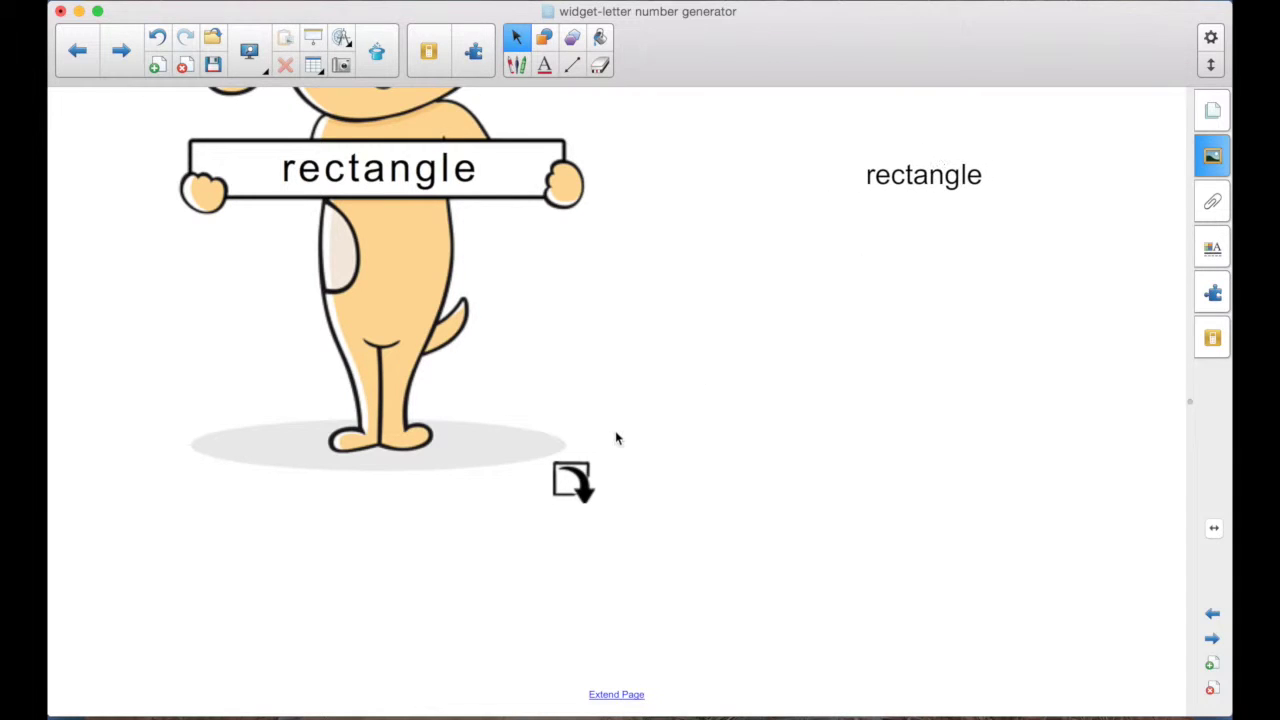
scroll(737, 445, "up", 5)
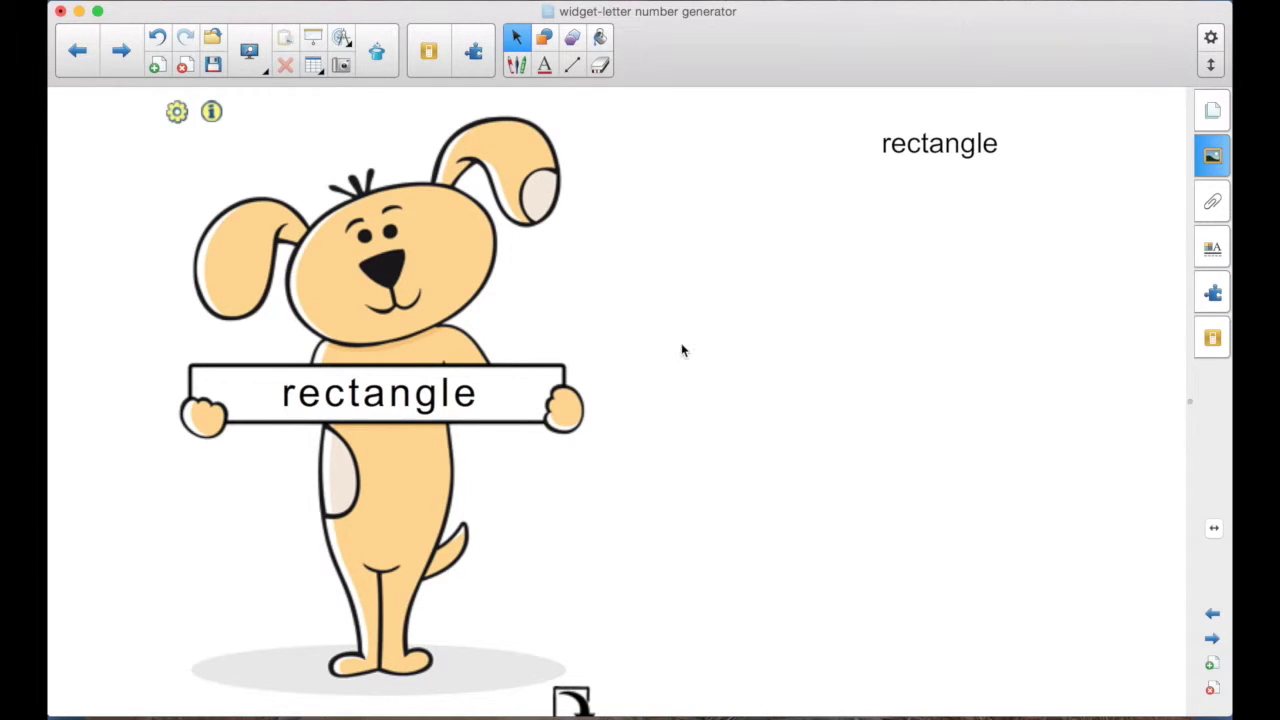
- Draw the word square, output it to the page and place it below the word rectangle
left_click(410, 395)
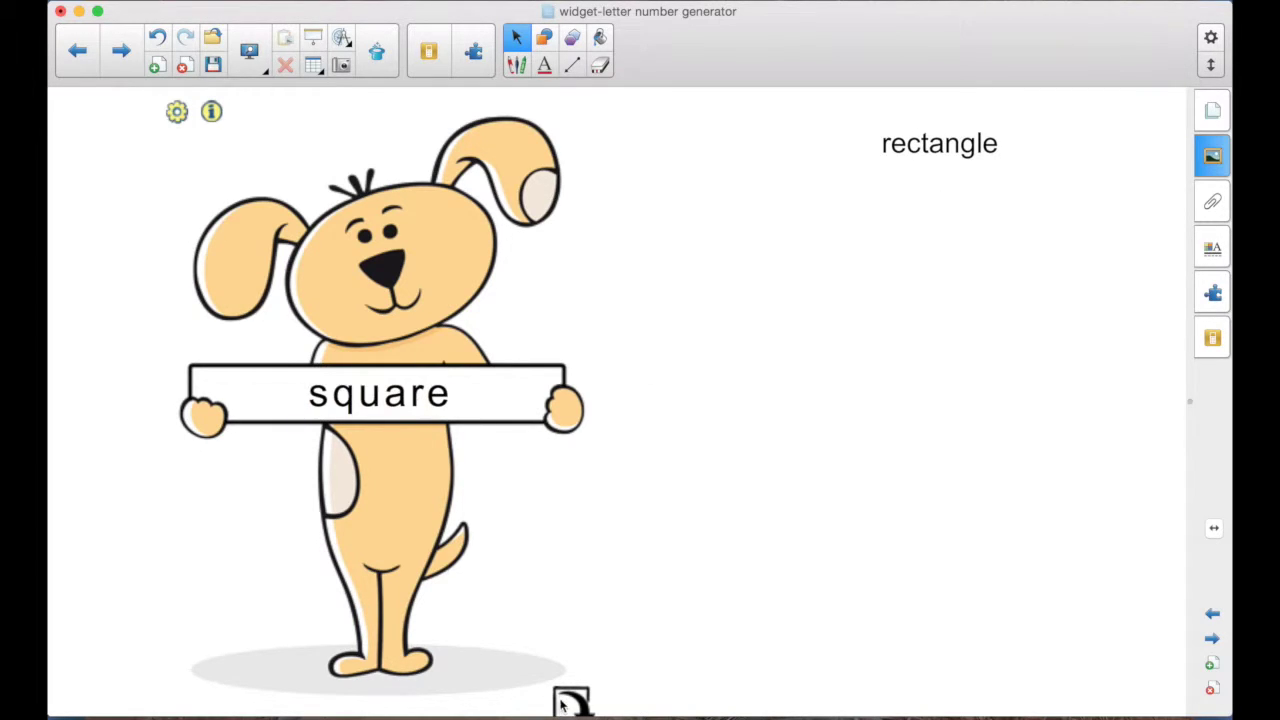
scroll(655, 659, "down", 3)
left_click_drag(651, 595, 1000, 167)
scroll(723, 397, "up", 3)
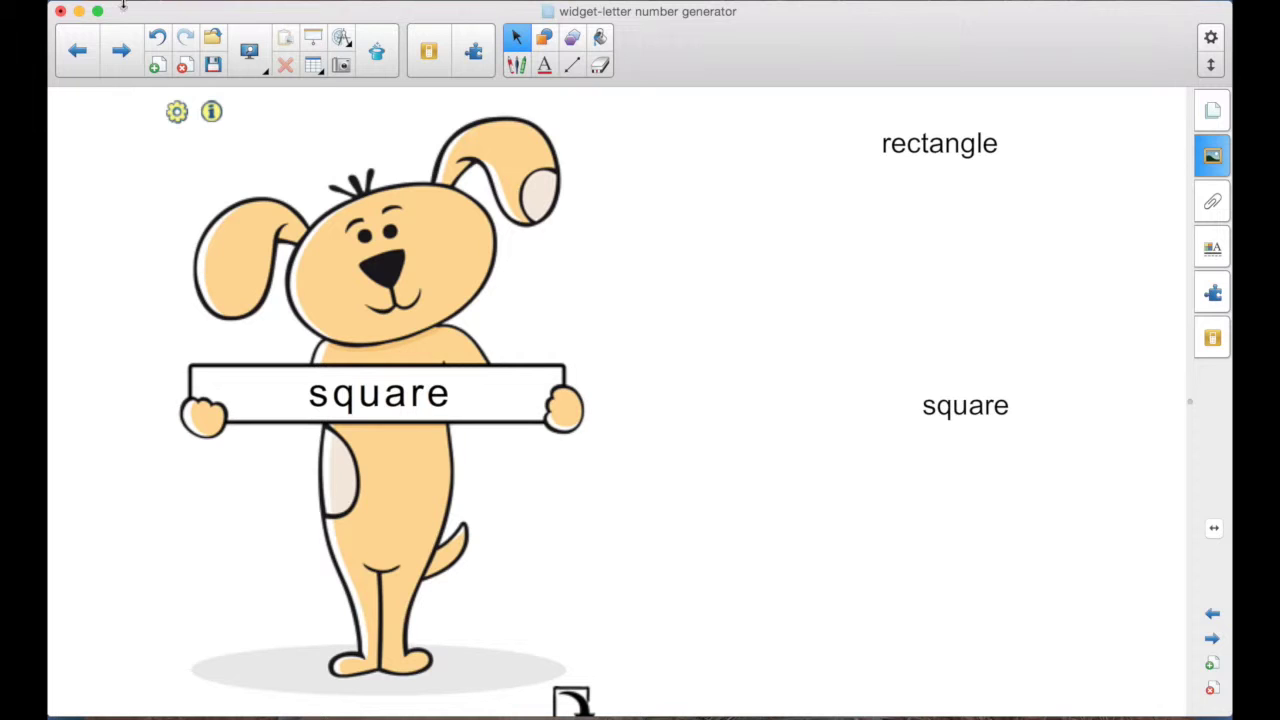
- Draw one more random word and shift the dog widget closer to the left edge of the page
left_click(295, 230)
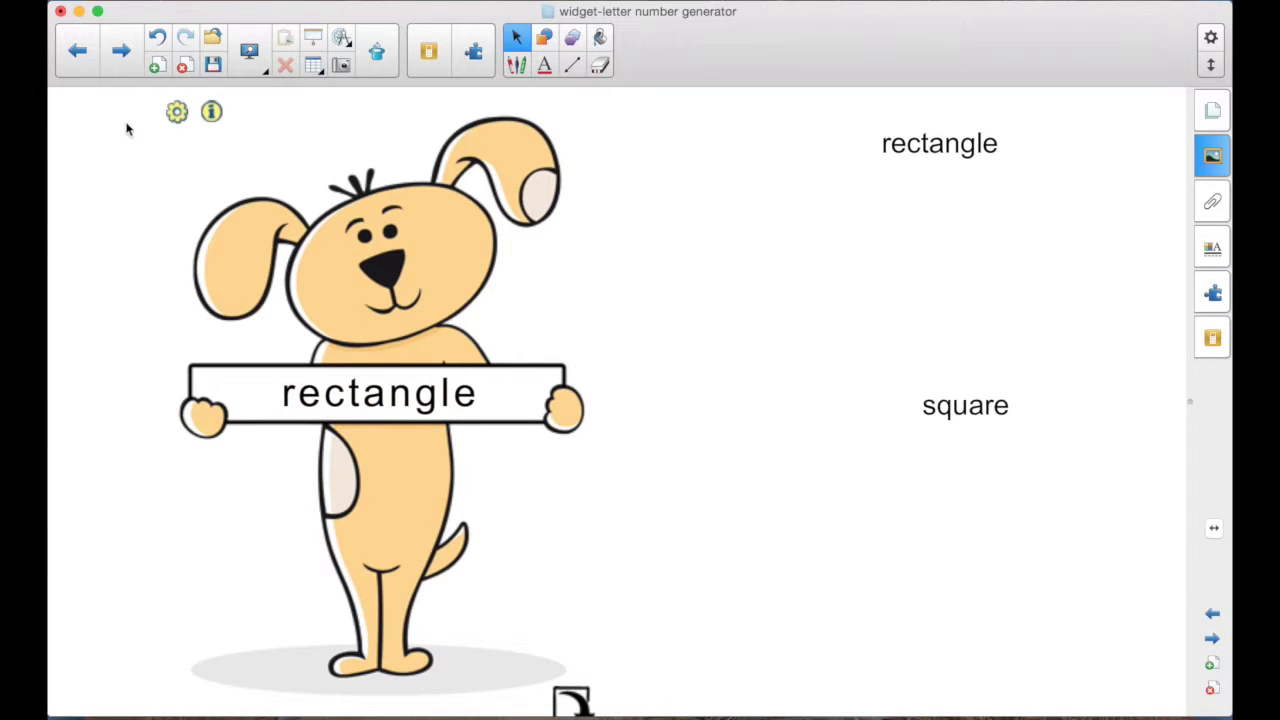
left_click_drag(232, 111, 151, 111)
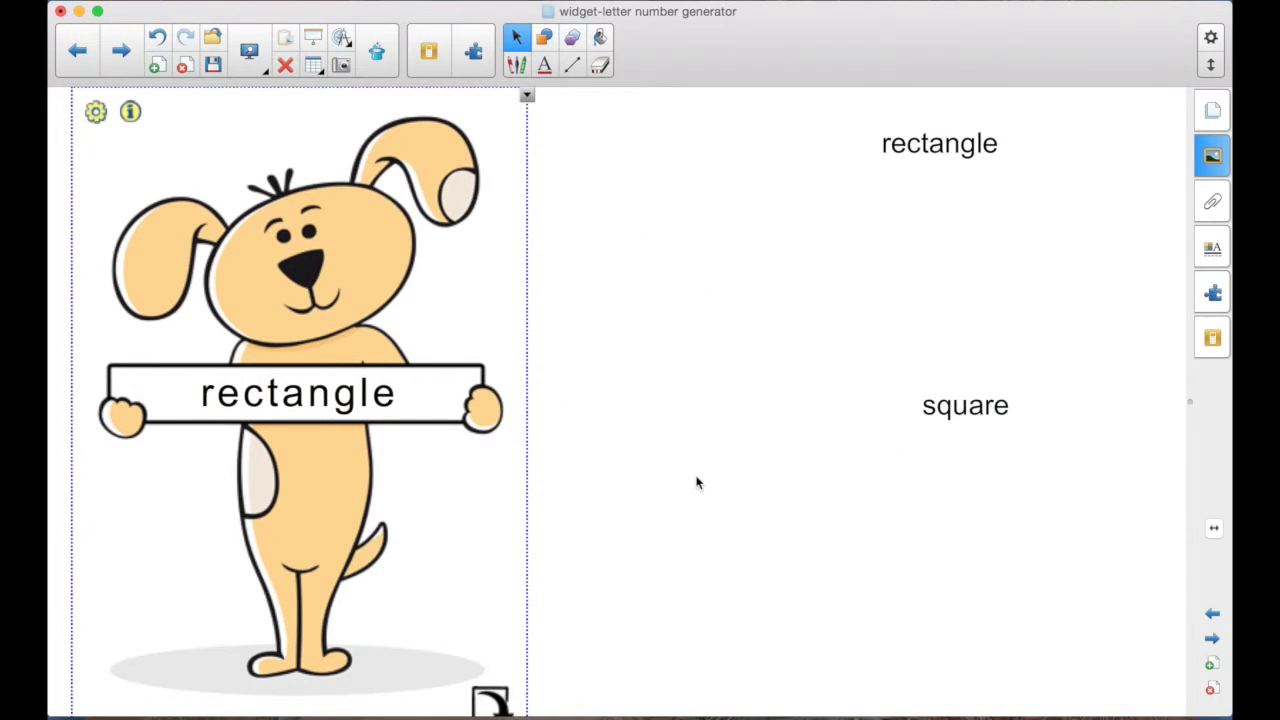
- Place another Random words widget on a fresh page and fill its list by fetching all text objects on the word page
scroll(697, 480, "down", 5)
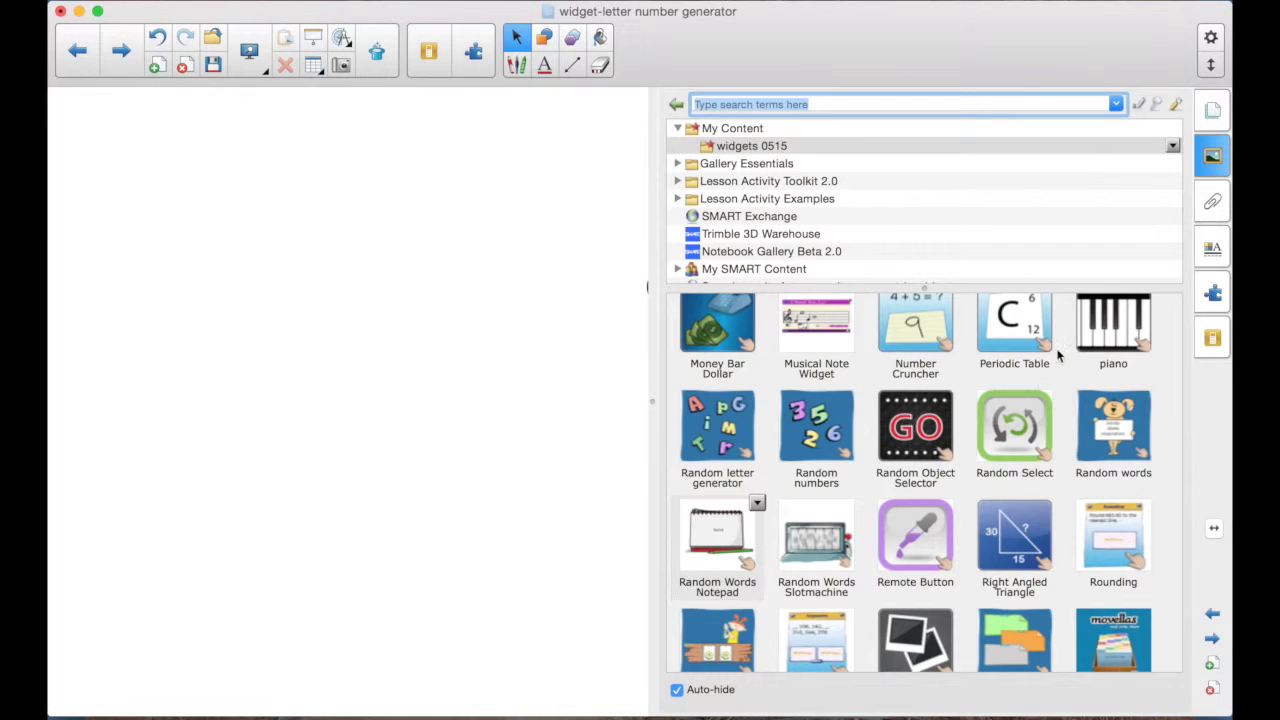
left_click_drag(1117, 432, 460, 412)
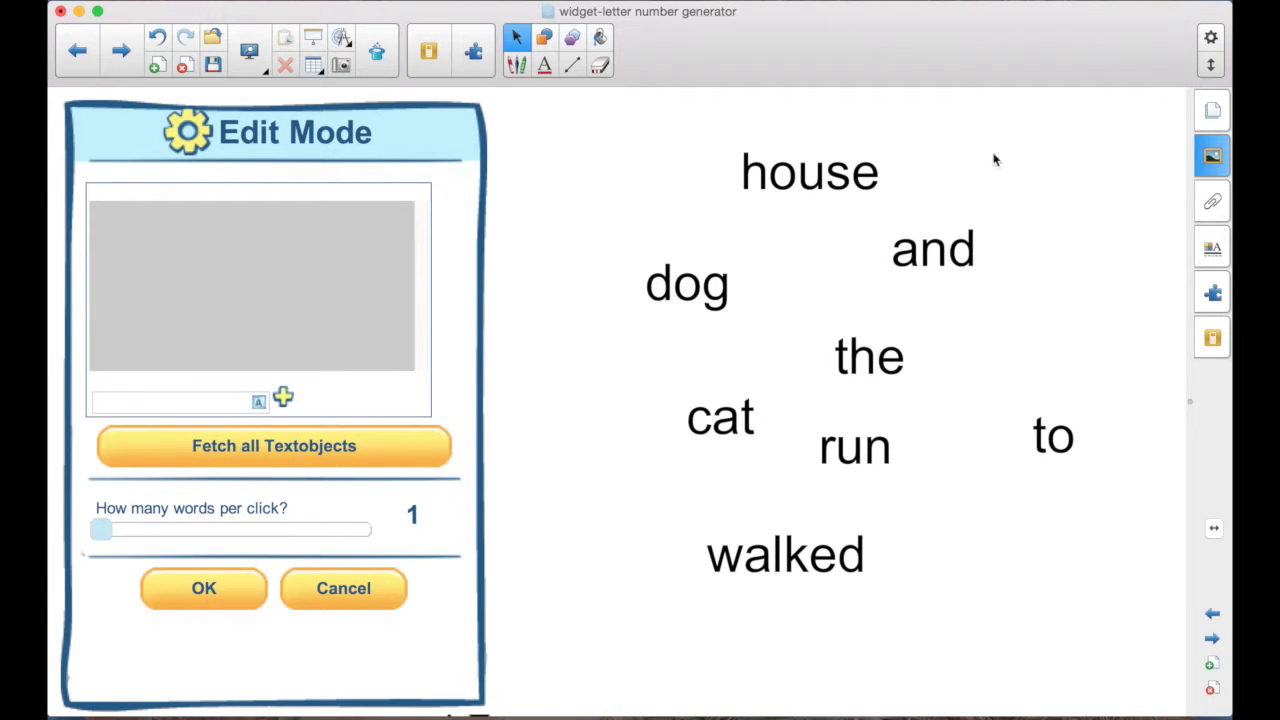
left_click(303, 456)
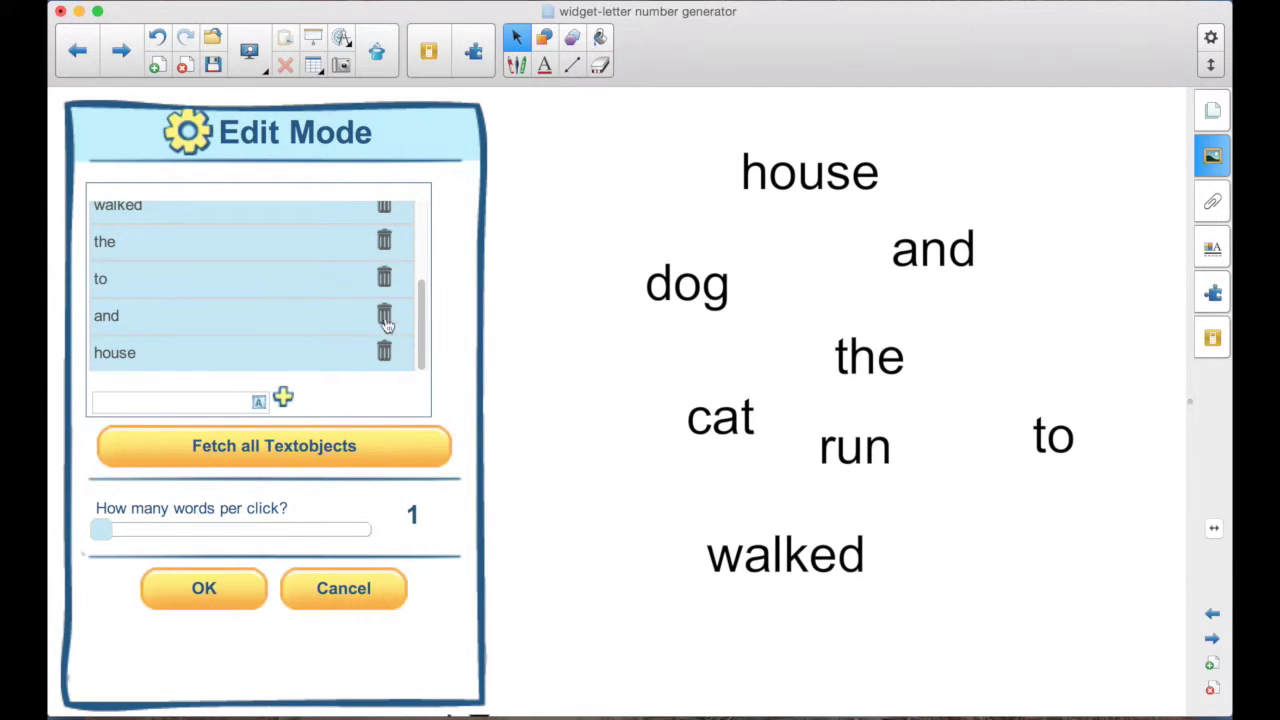
left_click(204, 589)
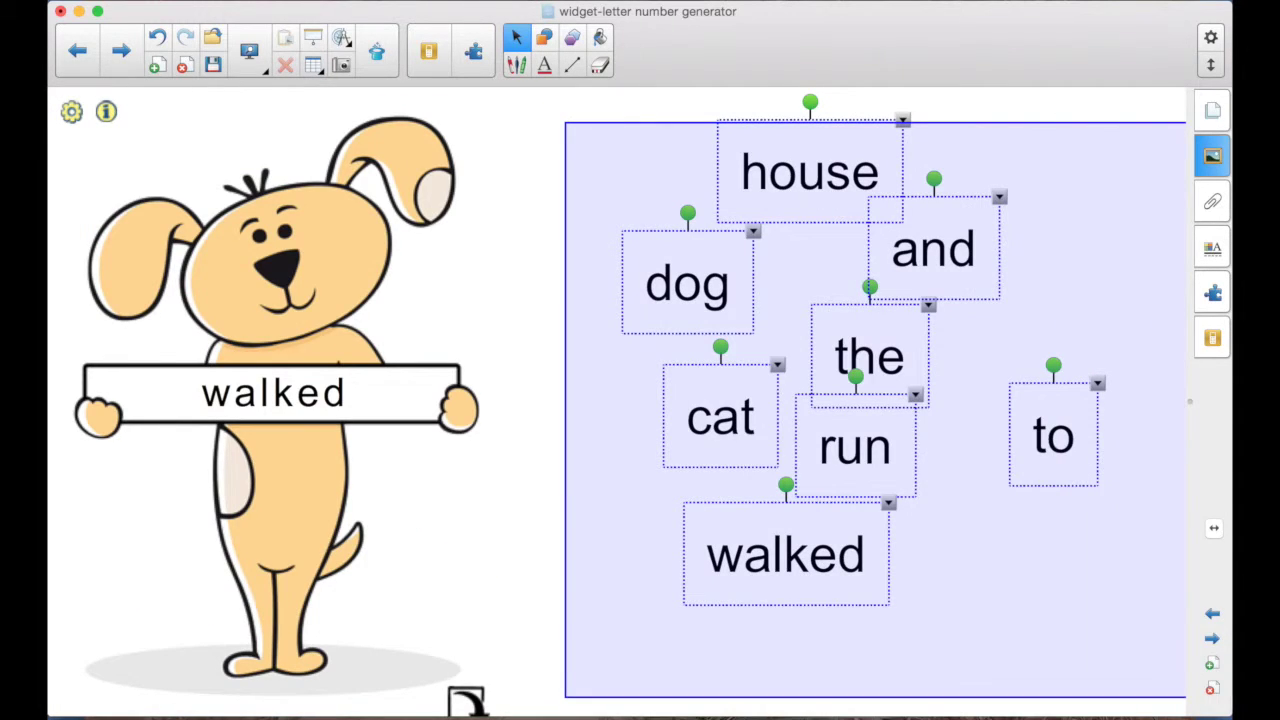
- Select all the loose words beside the dog widget and delete them from the page
left_click_drag(1223, 699, 1152, 692)
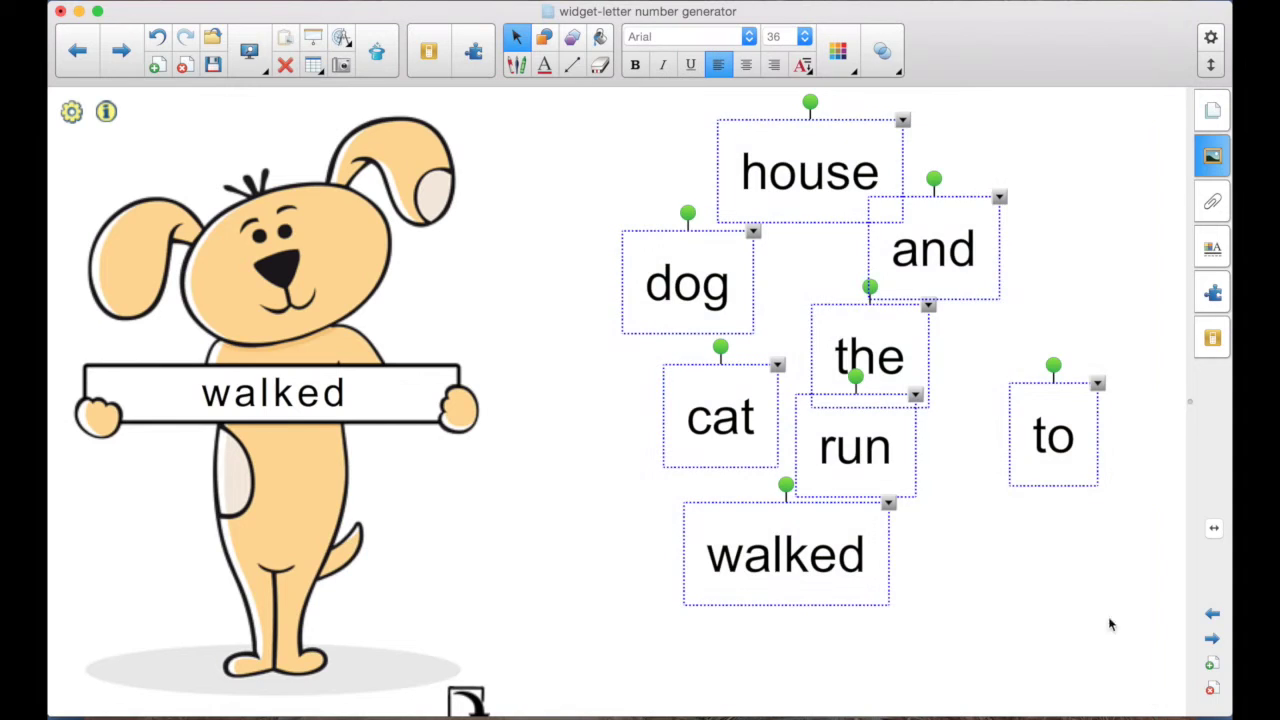
left_click(285, 65)
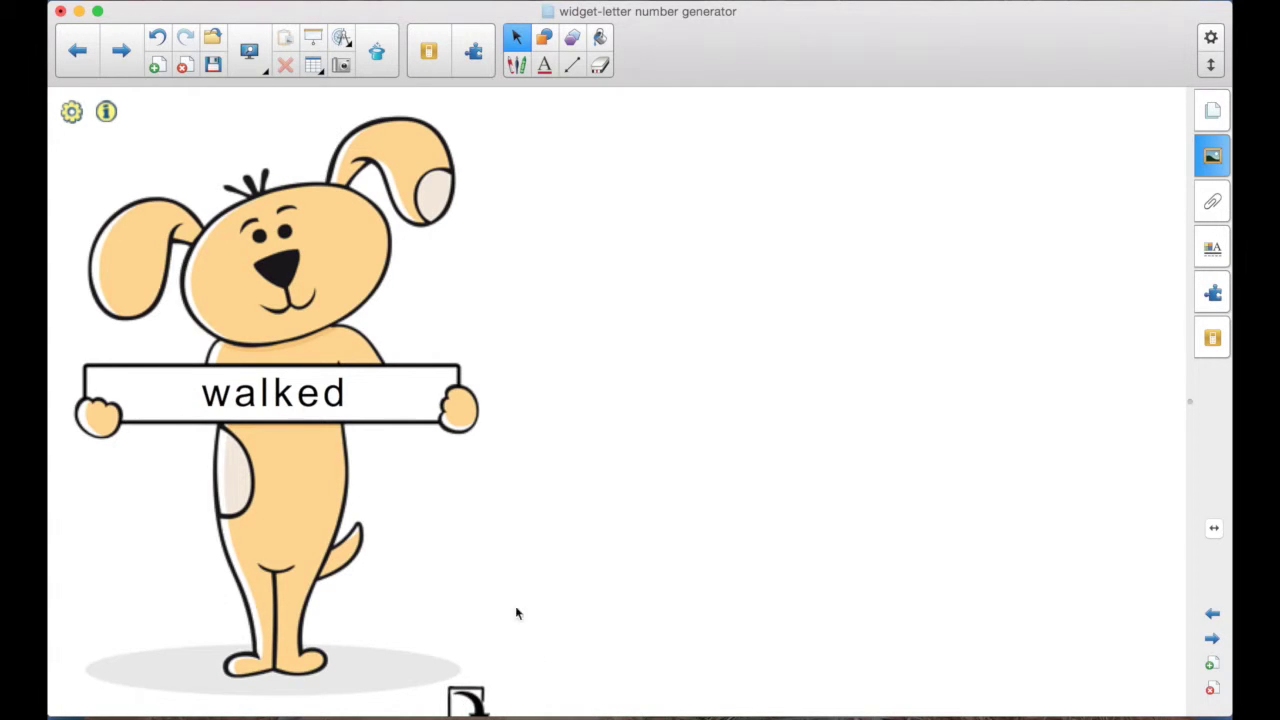
- Output the words walked and cat from the widget and place cat to the left of walked
scroll(629, 443, "down", 5)
left_click_drag(546, 602, 909, 194)
scroll(695, 351, "up", 2)
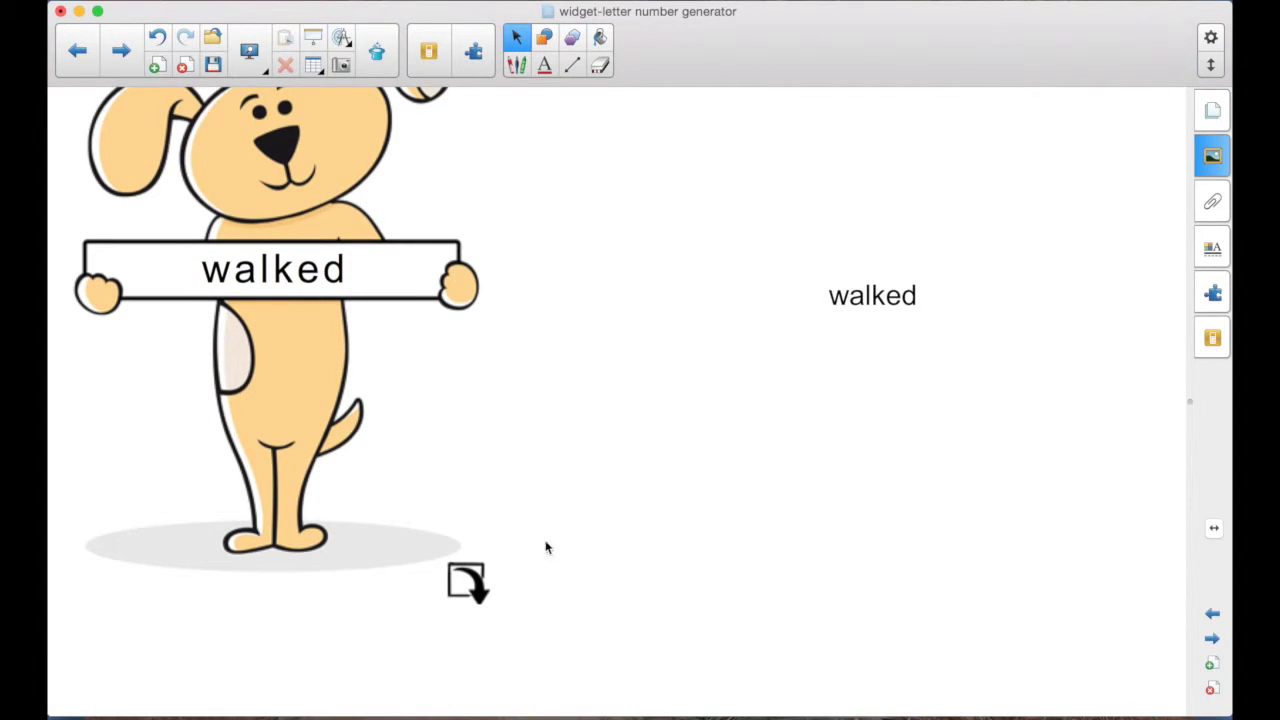
left_click(284, 272)
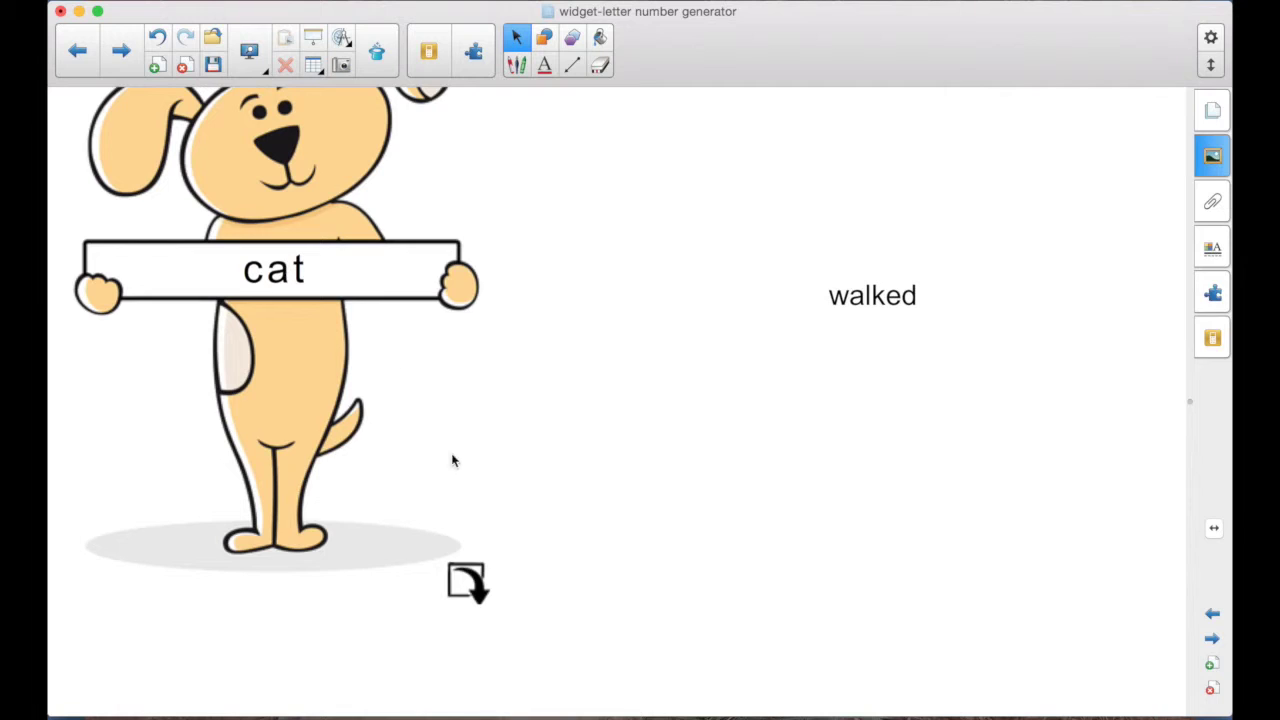
left_click(467, 577)
left_click_drag(530, 683, 773, 281)
- Output the words to and the, and arrange the words on the page to read "the cat walked to"
left_click(275, 268)
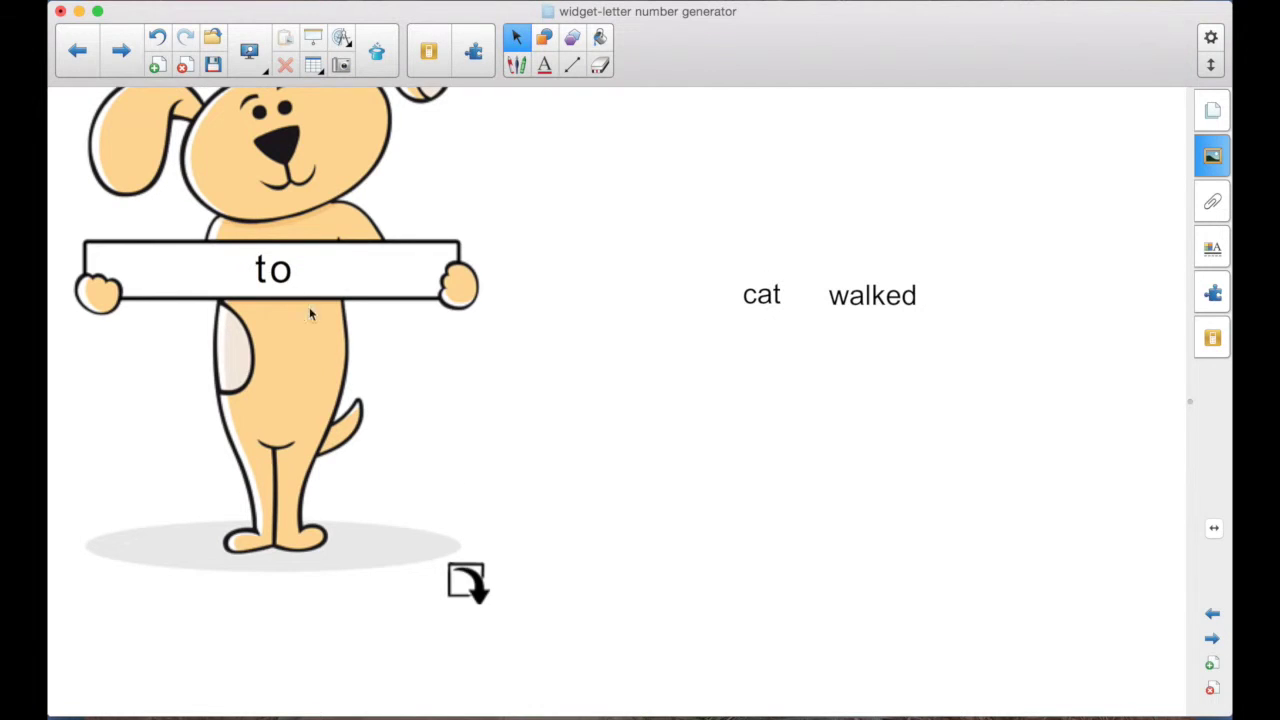
left_click(470, 584)
left_click_drag(517, 691, 952, 427)
left_click(287, 283)
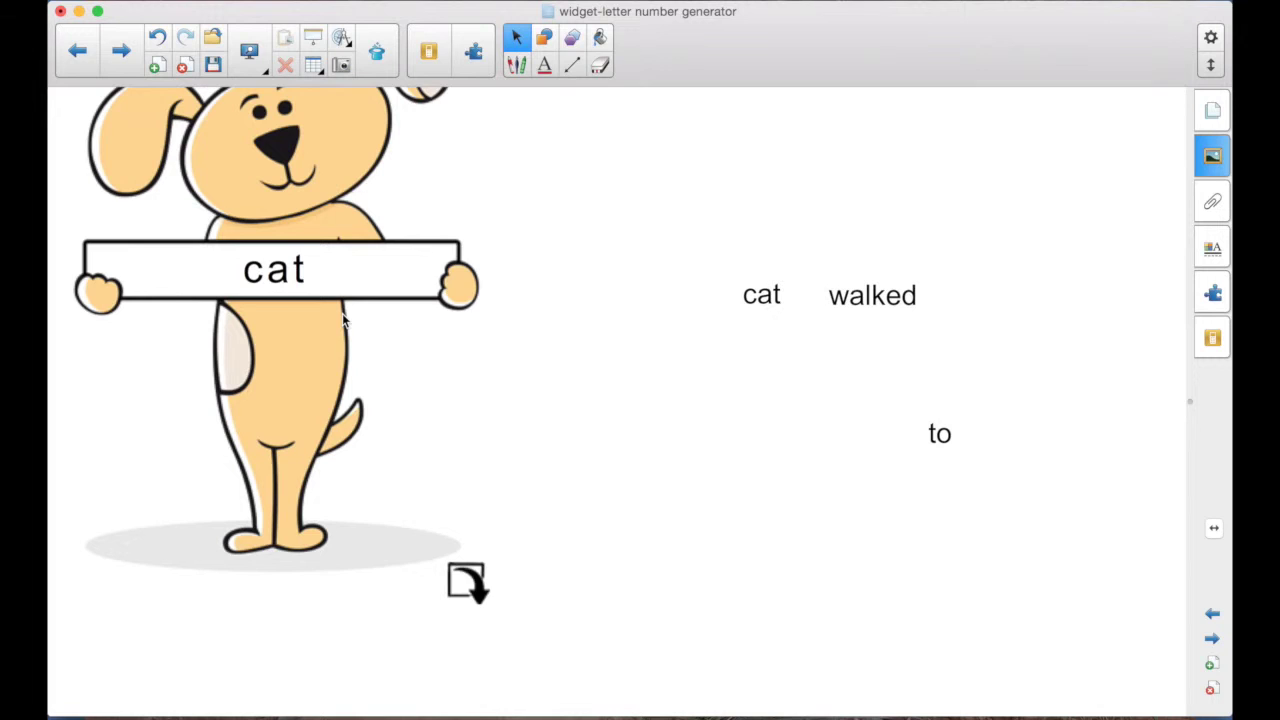
left_click_drag(342, 313, 994, 258)
left_click_drag(951, 429, 711, 325)
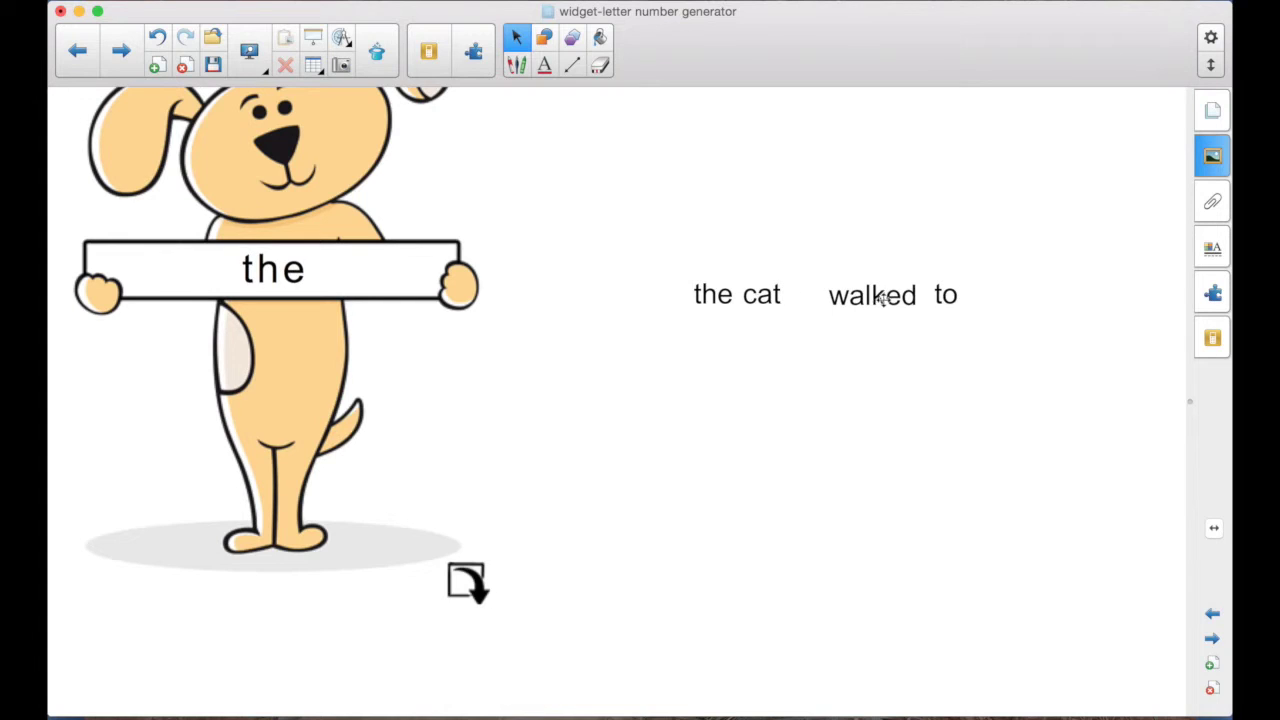
- Close the gaps before walked and to in the sentence, and draw the next random word
left_click_drag(852, 298, 820, 296)
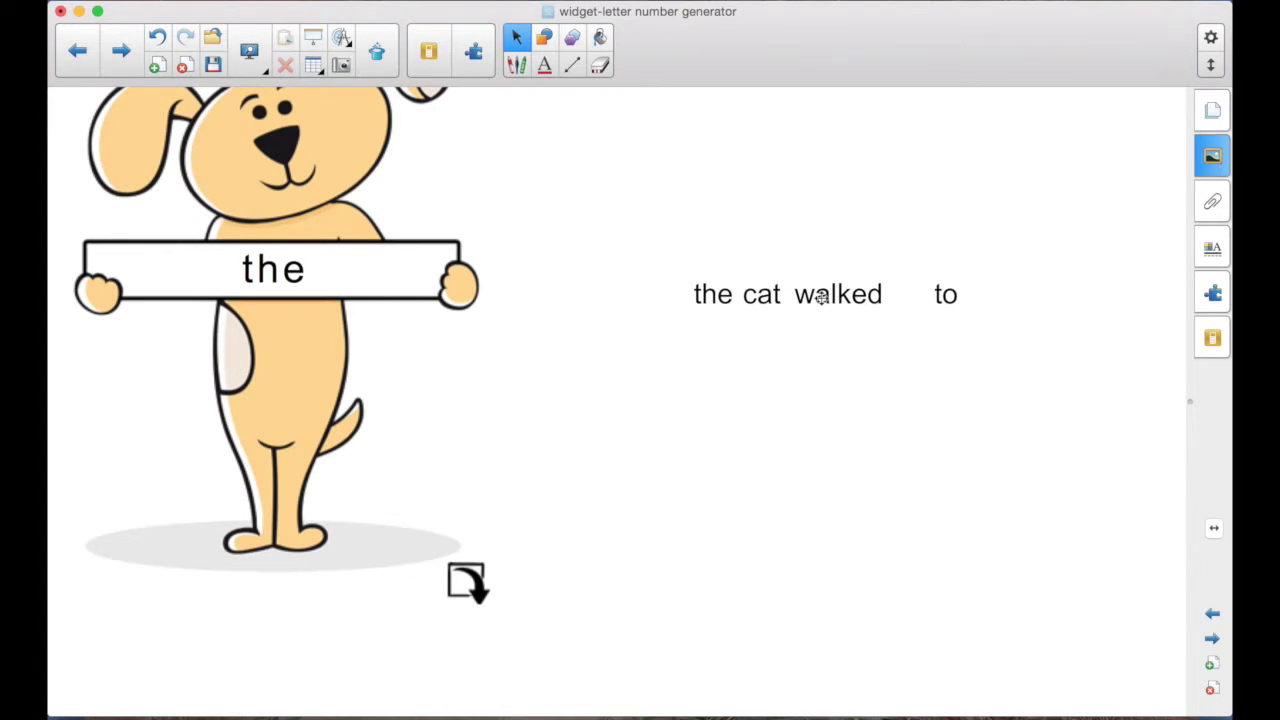
left_click_drag(944, 292, 897, 292)
left_click(295, 274)
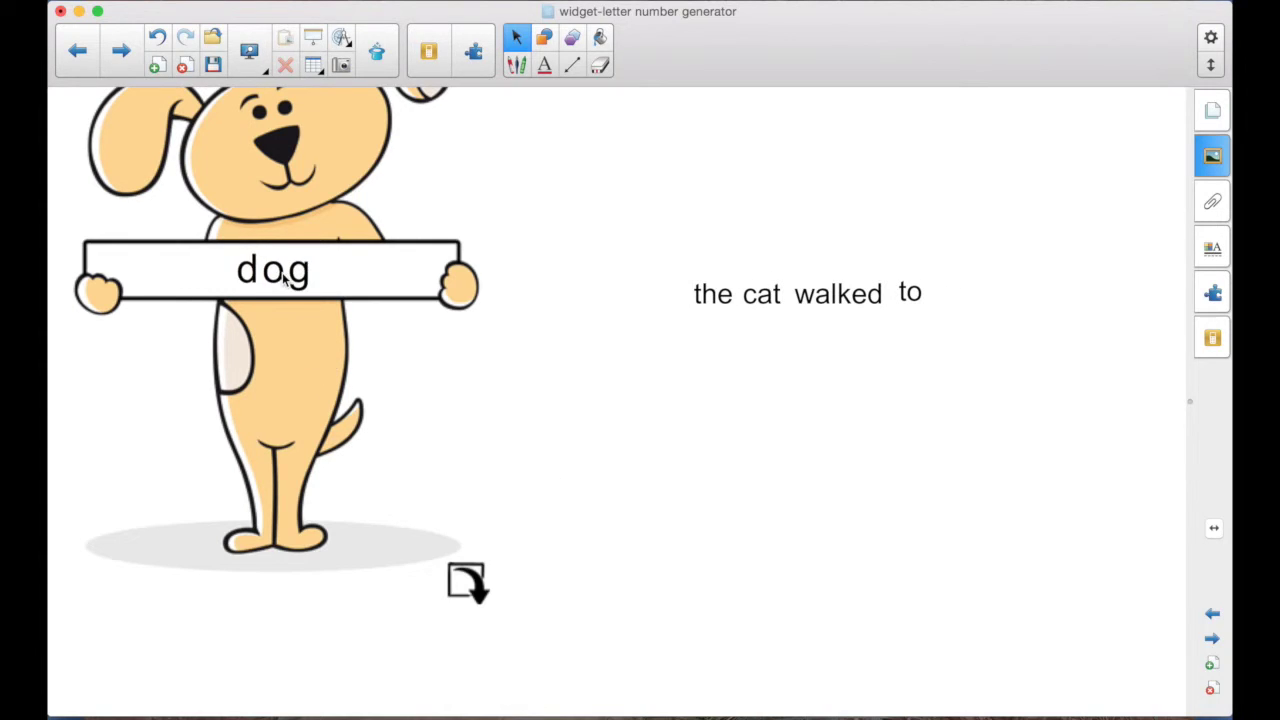
- Output dog from the widget and place a duplicate of the word "the" before it, so the sentence reads "the cat walked to the dog"
left_click_drag(470, 590, 1021, 263)
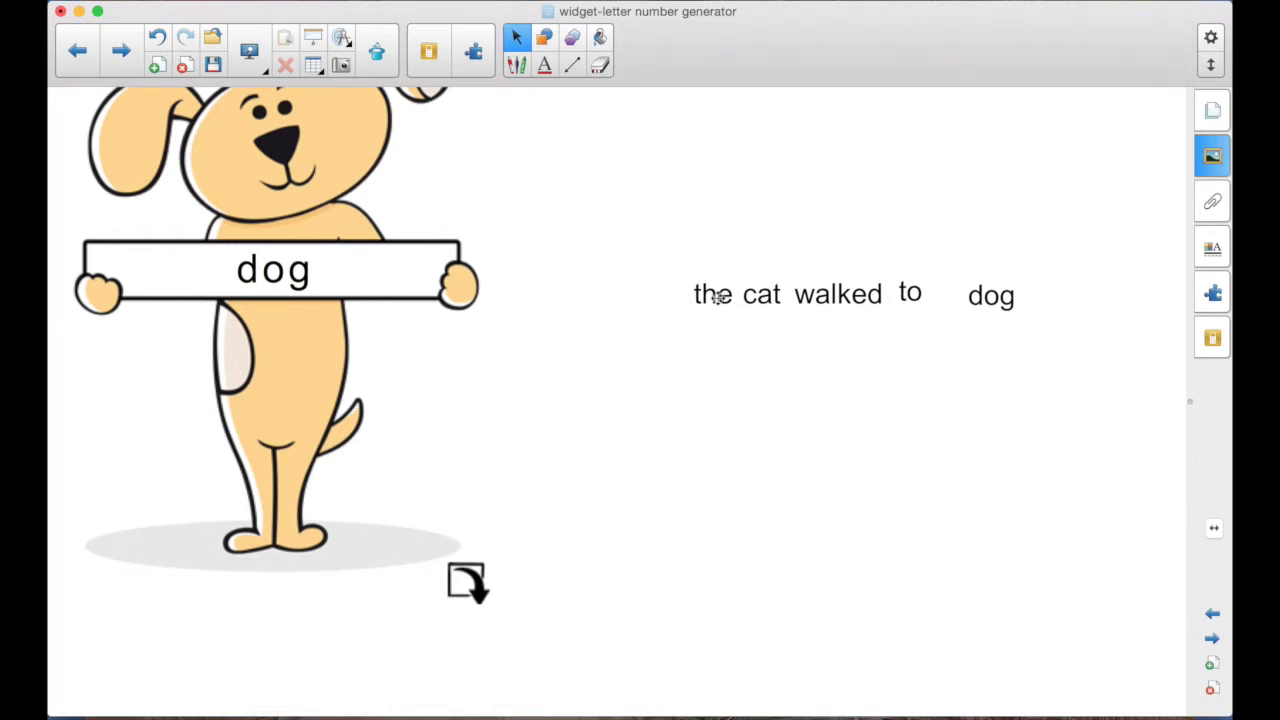
left_click(713, 300)
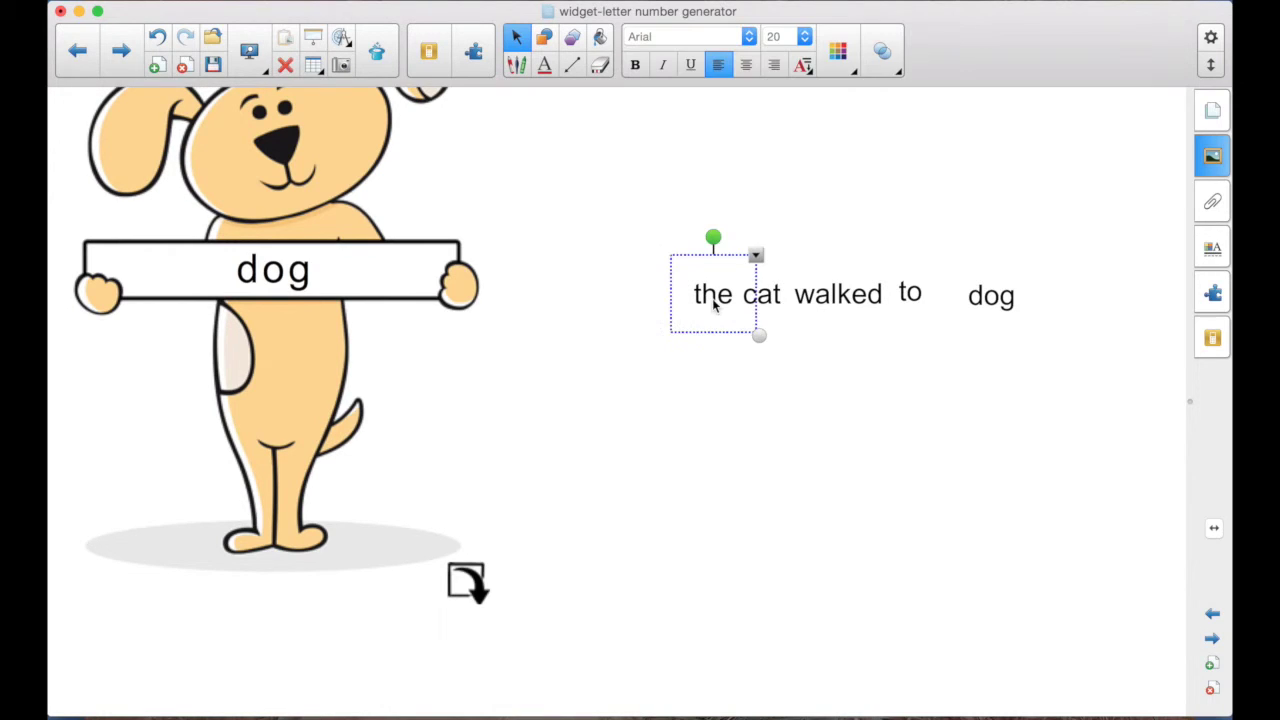
left_click(755, 258)
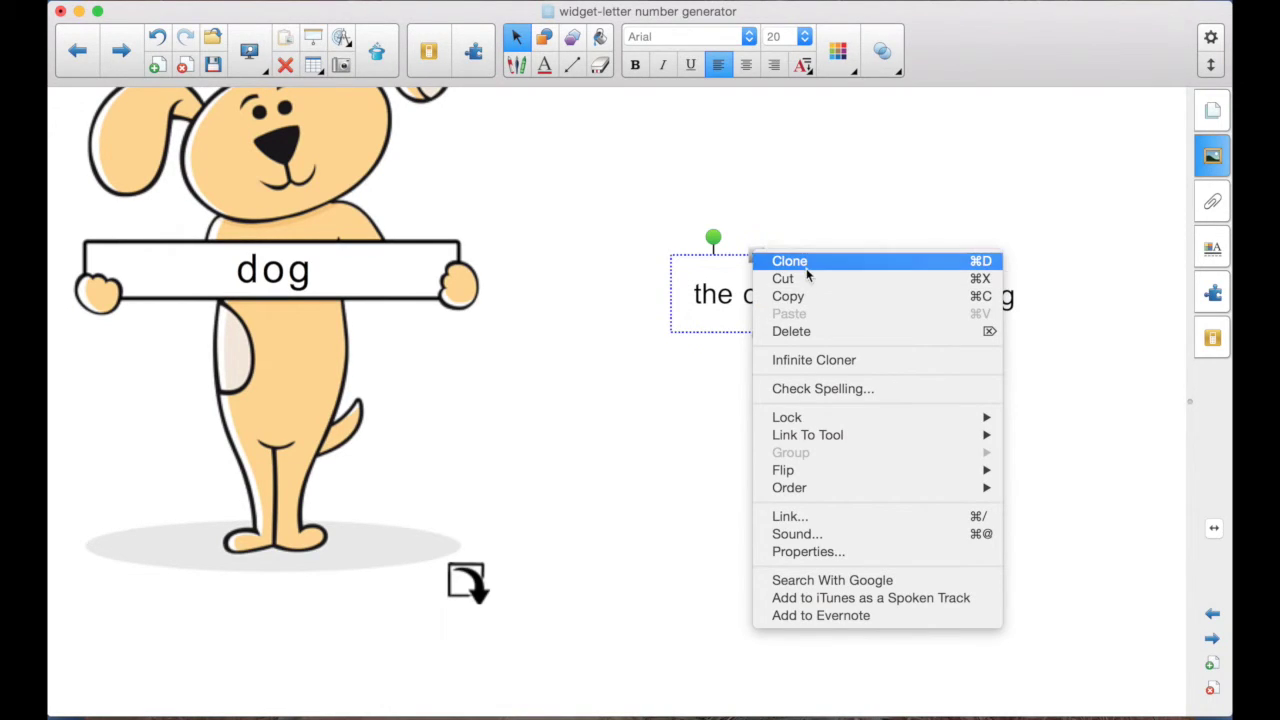
left_click(810, 356)
left_click_drag(737, 296, 1010, 291)
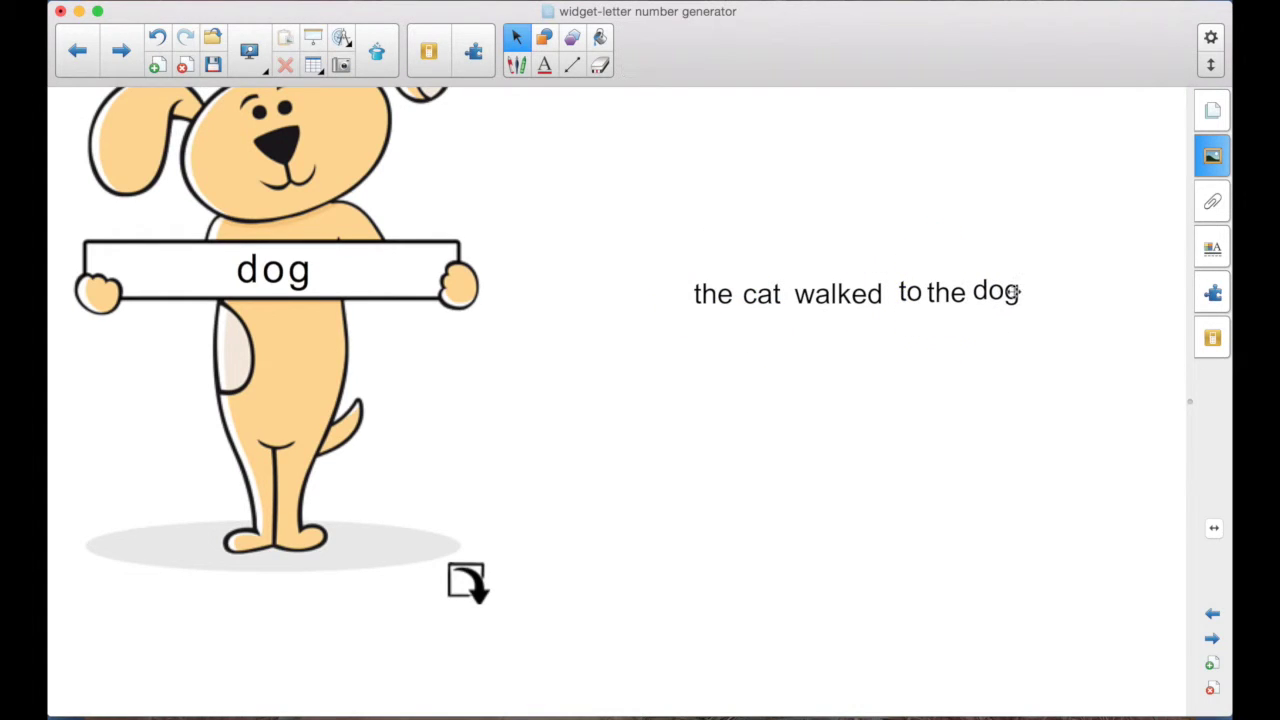
- Capitalize the sentence's first word to "The" and add a full stop after dog
double_click(697, 295)
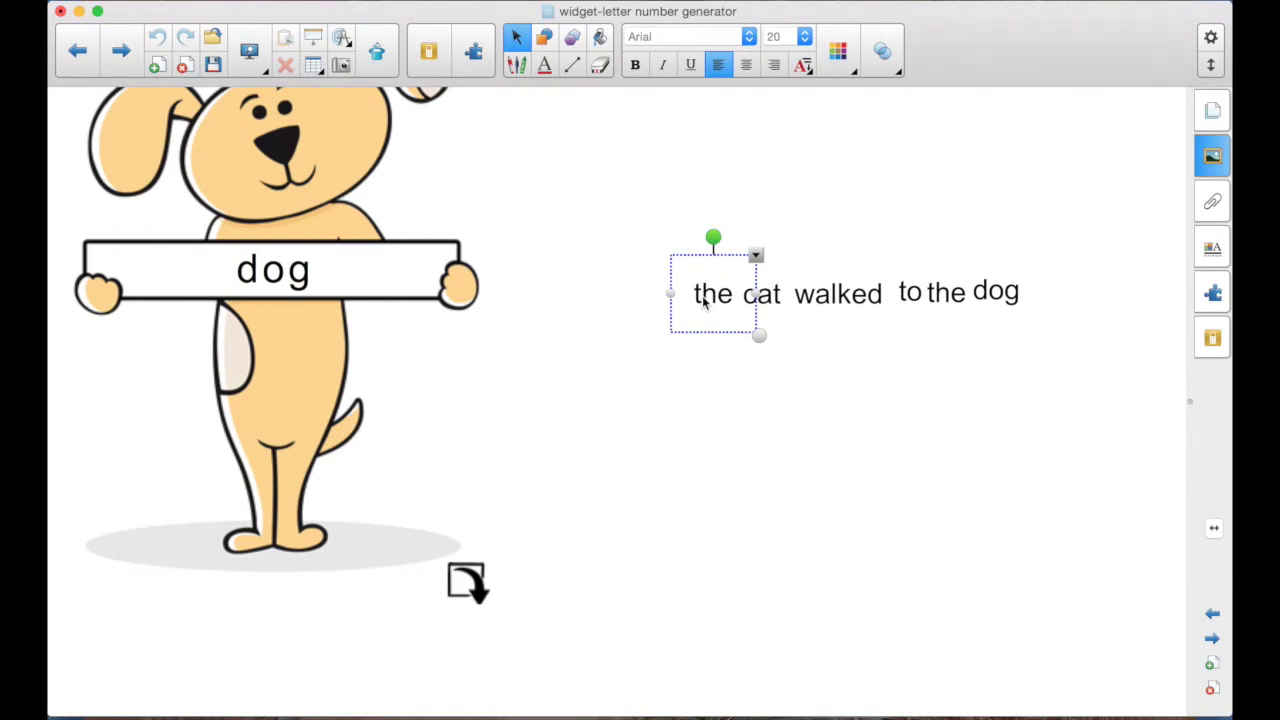
key("Delete")
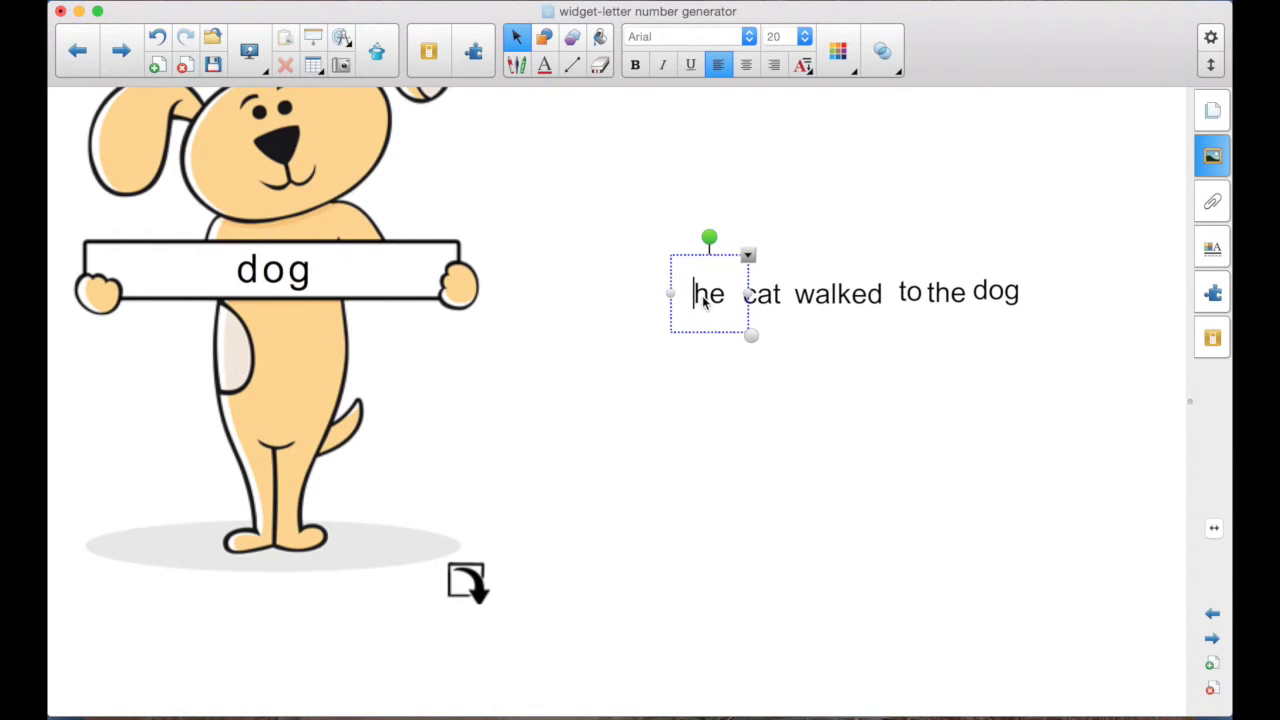
type("T")
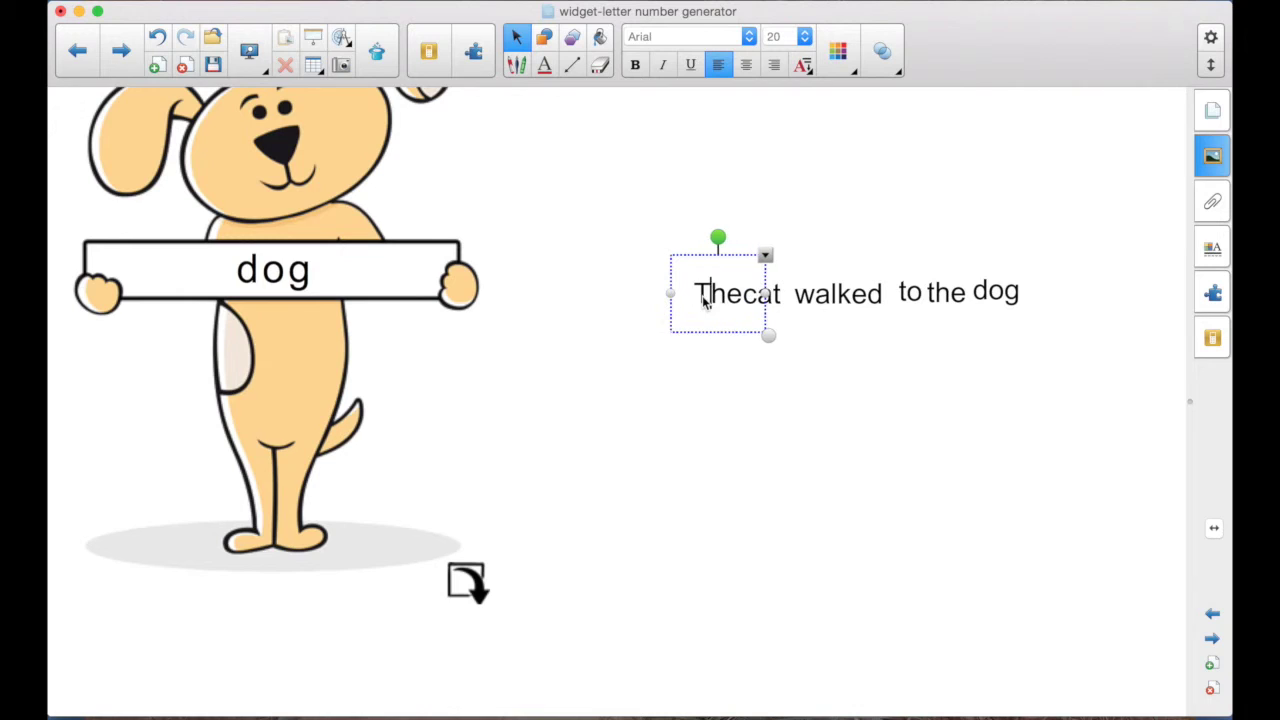
left_click(1018, 296)
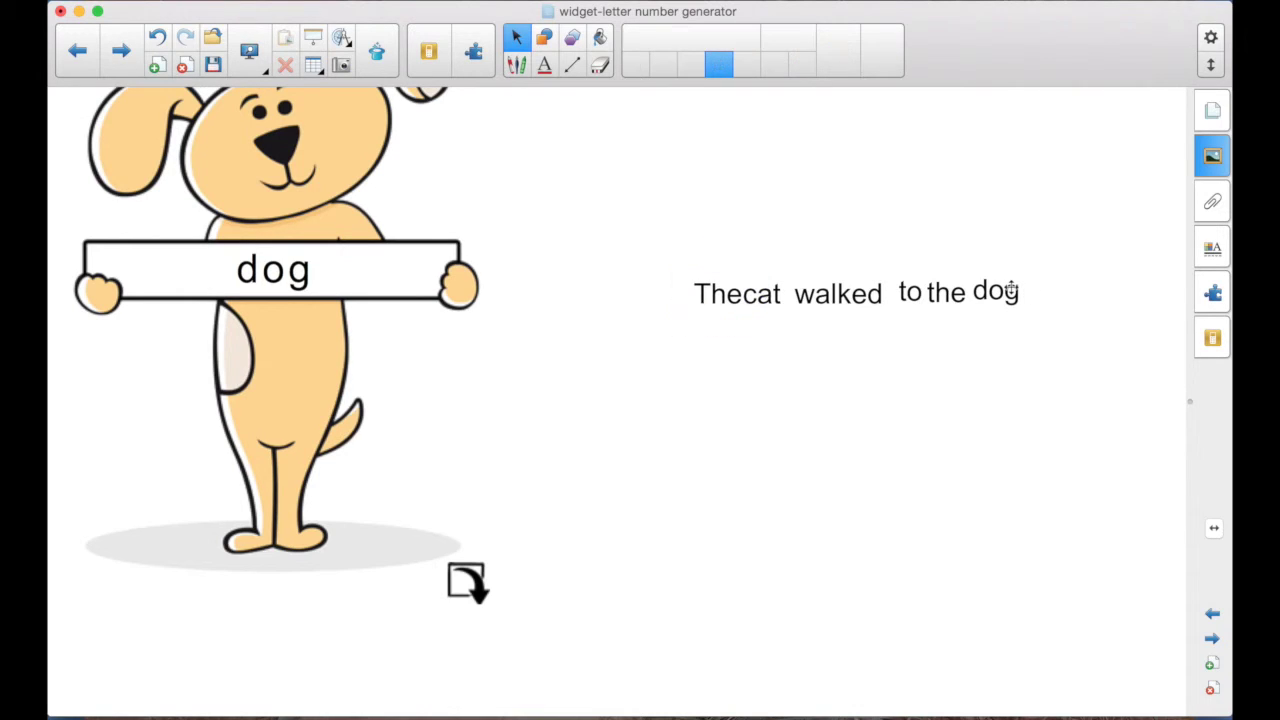
double_click(1019, 303)
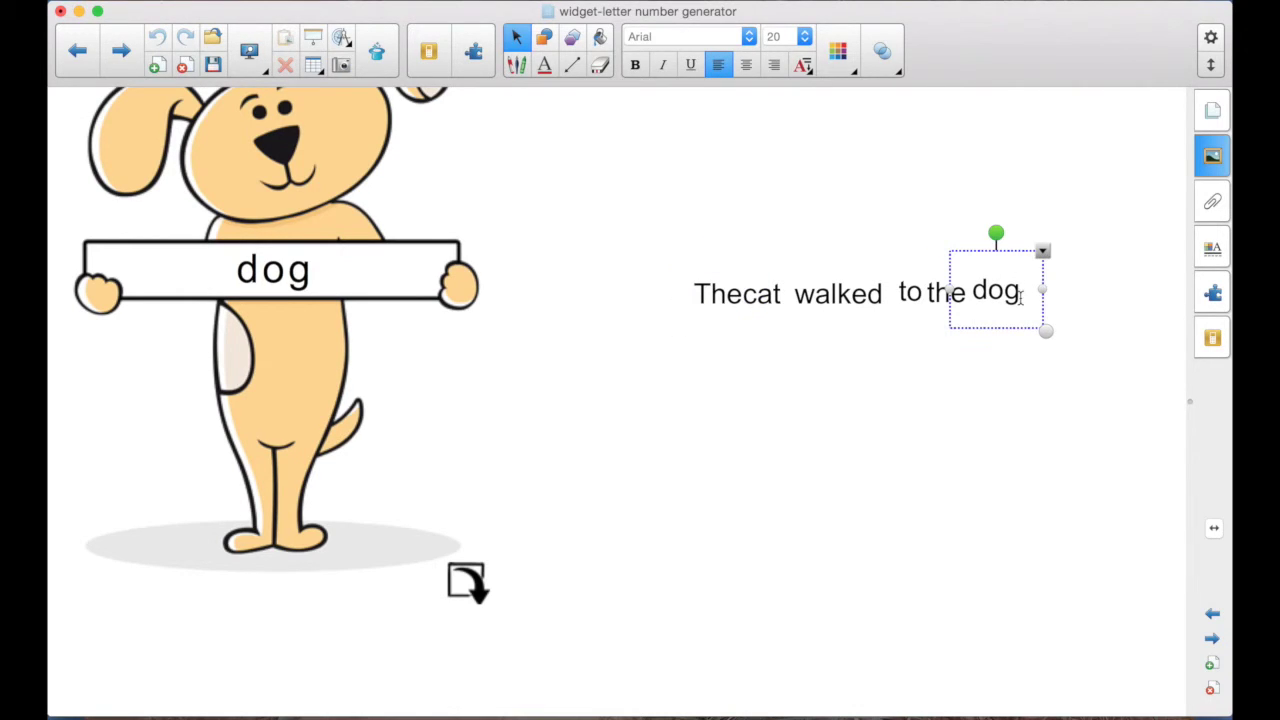
type(".")
left_click(987, 363)
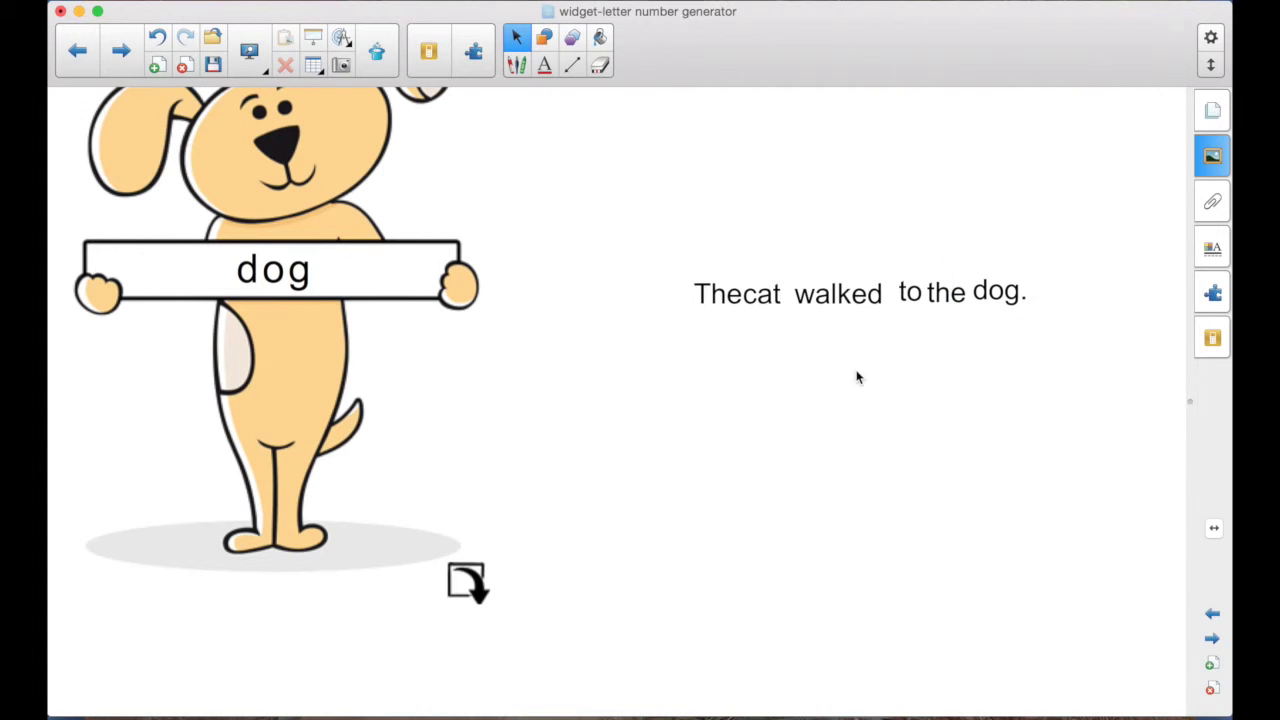
left_click_drag(766, 294, 935, 360)
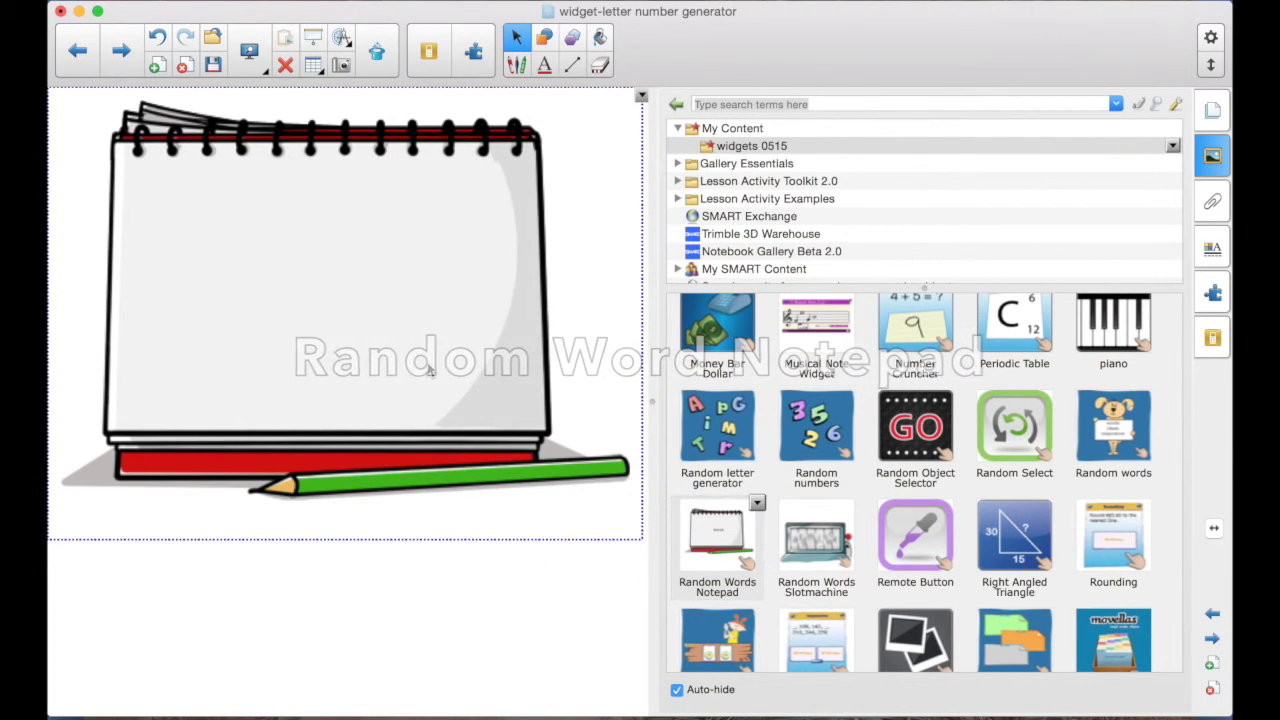
- Draw a series of random words on the Random Words Notepad widget
left_click(382, 302)
left_click(382, 302)
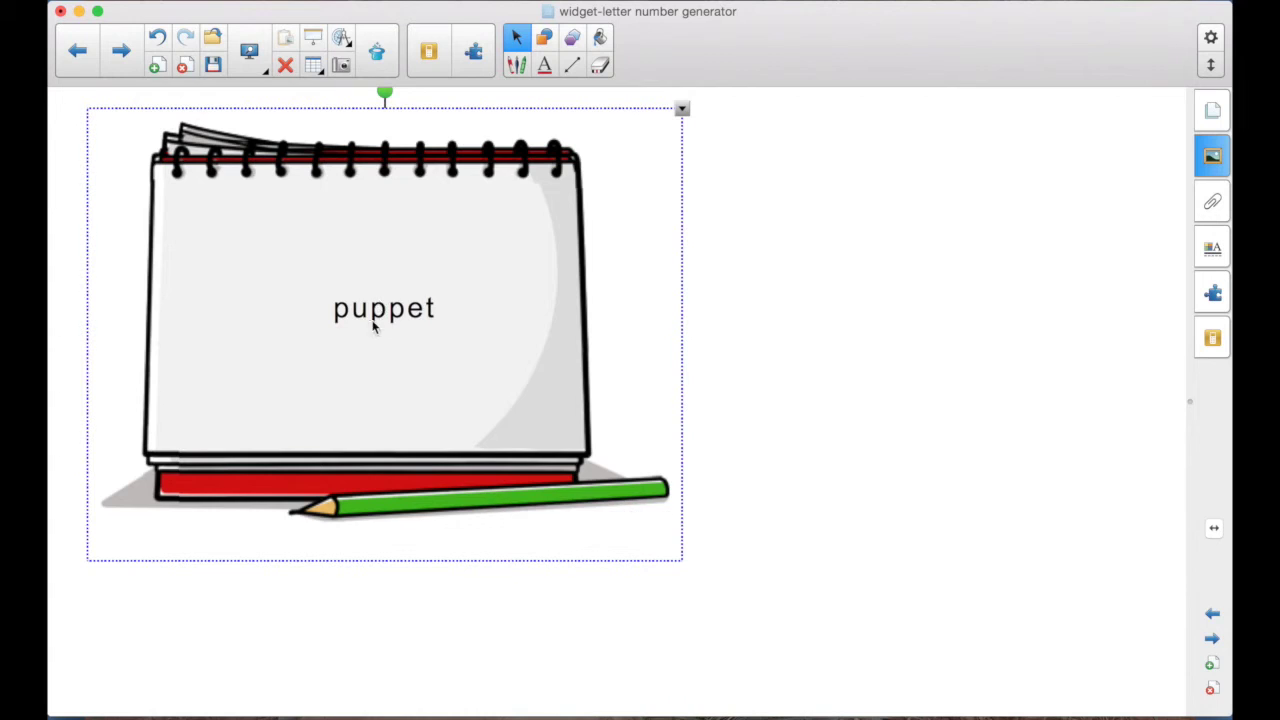
left_click(374, 325)
left_click(369, 278)
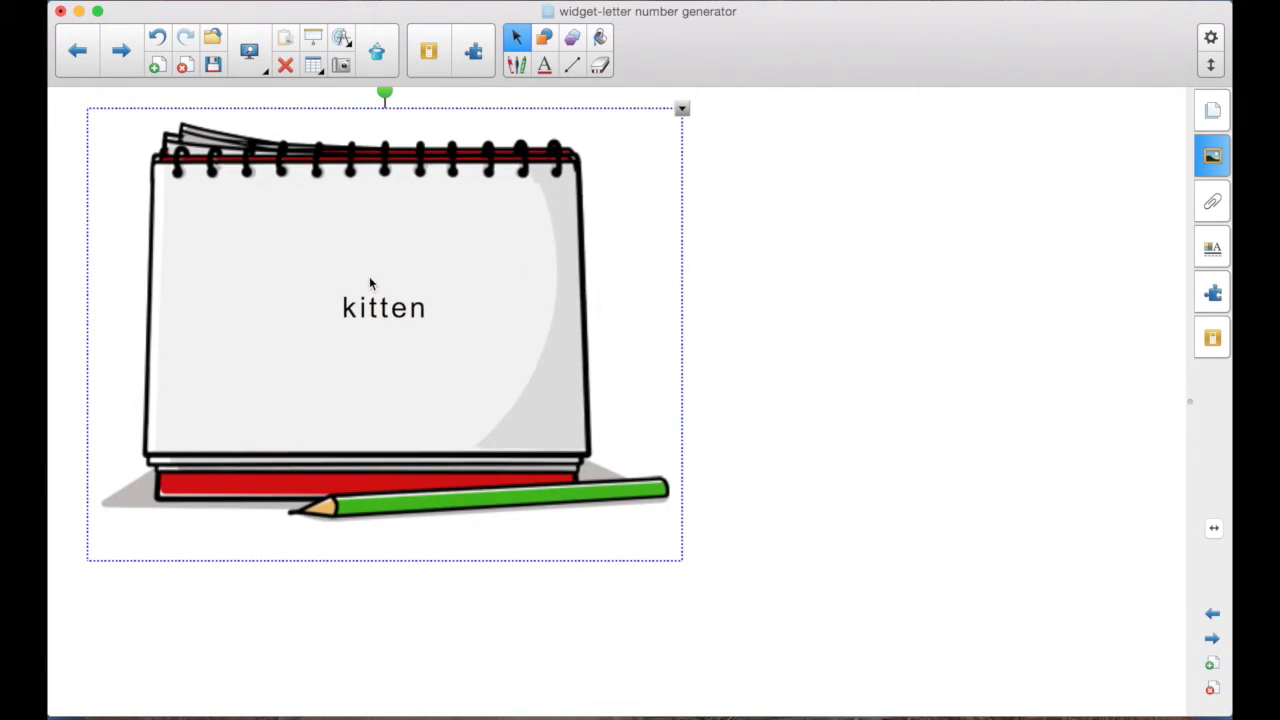
left_click(366, 328)
left_click(363, 336)
left_click(363, 336)
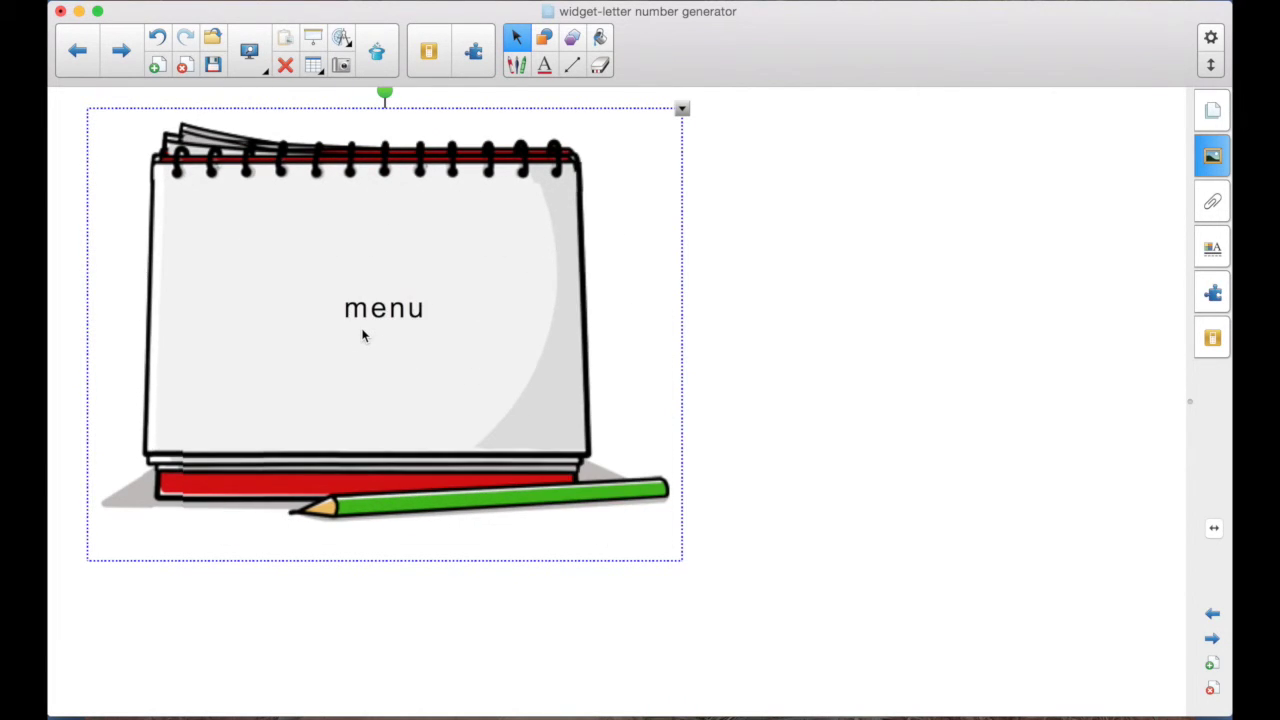
left_click(363, 336)
left_click(363, 336)
left_click(371, 337)
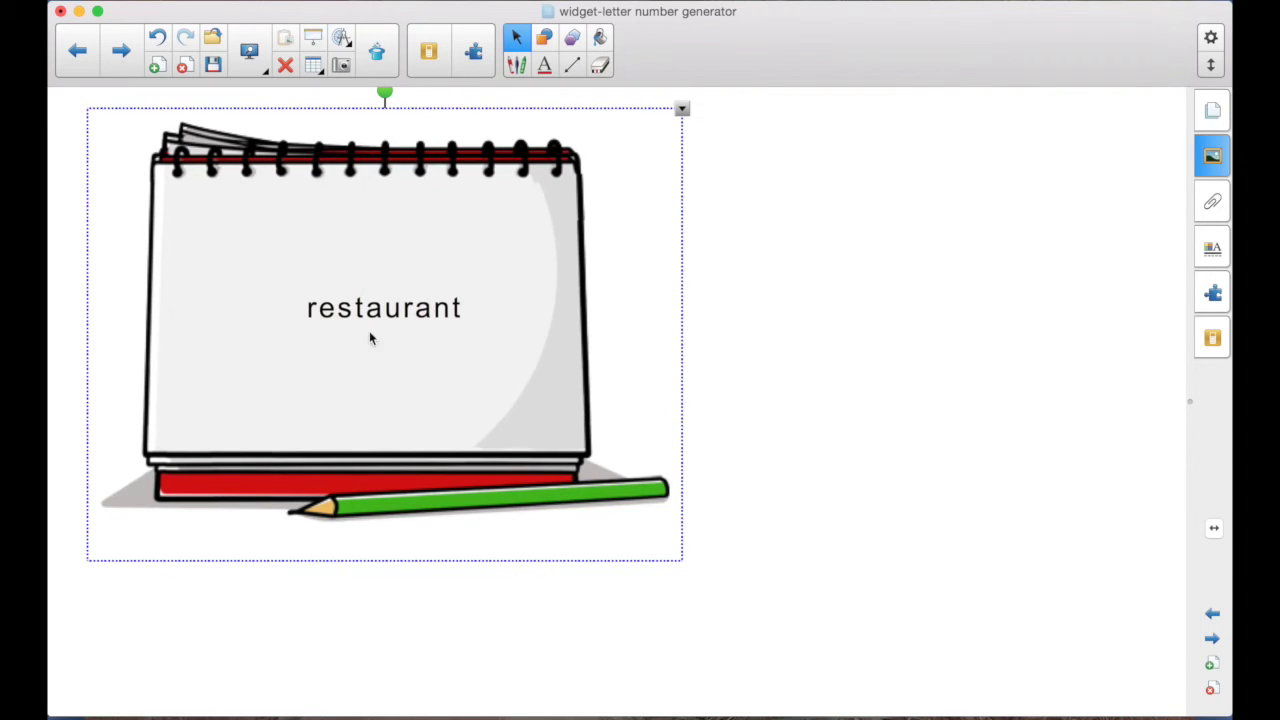
left_click(486, 506)
left_click(360, 513)
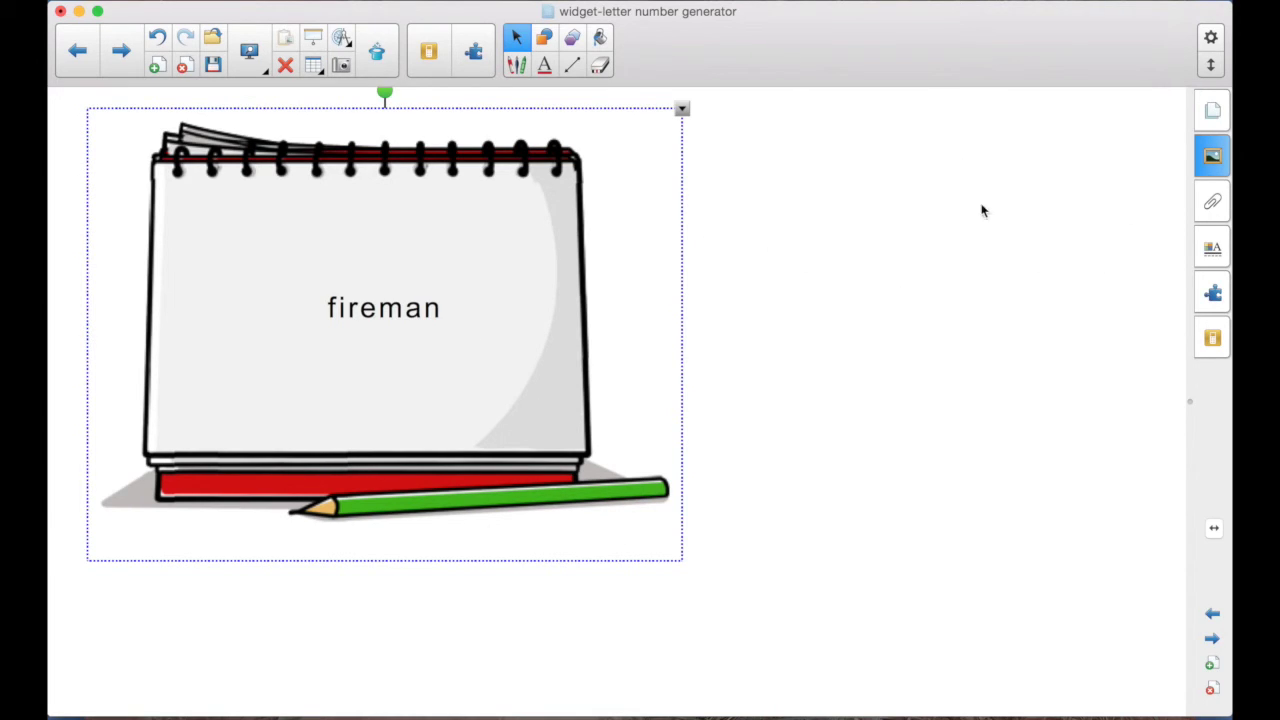
left_click(346, 310)
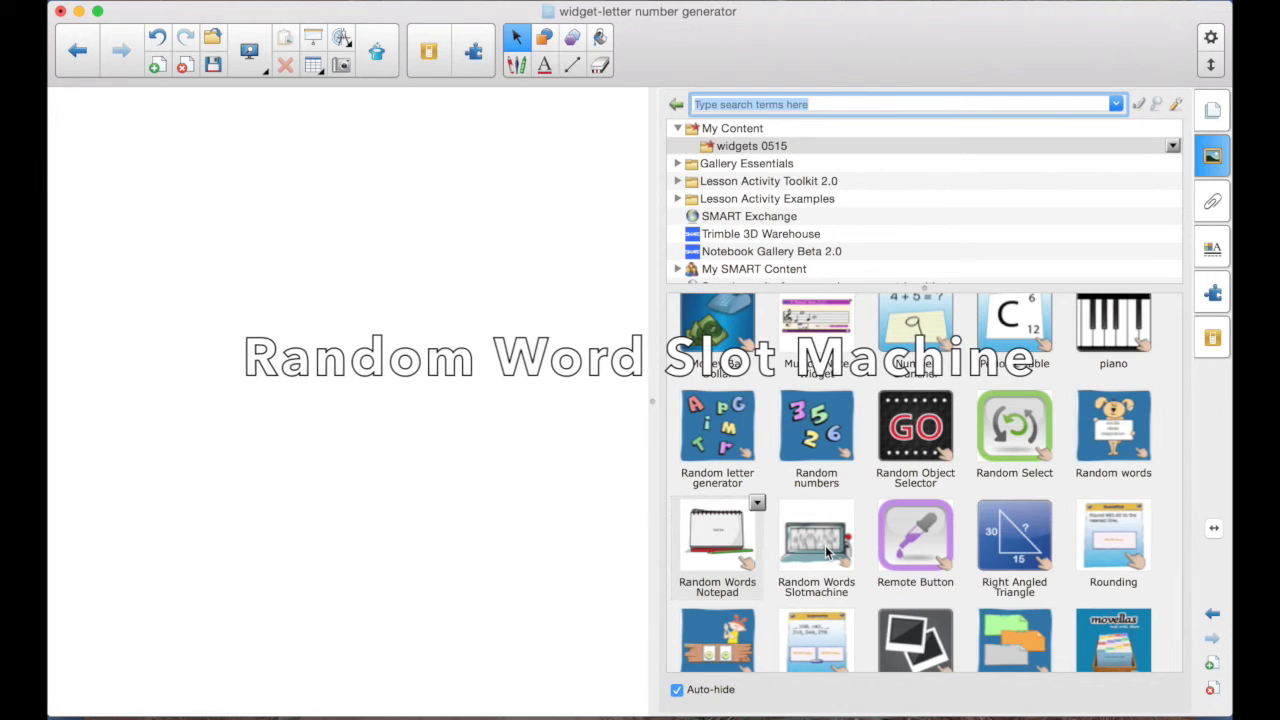
- Place the Random Words Slotmachine widget on the blank page and spin it repeatedly to draw random words
left_click_drag(828, 553, 583, 447)
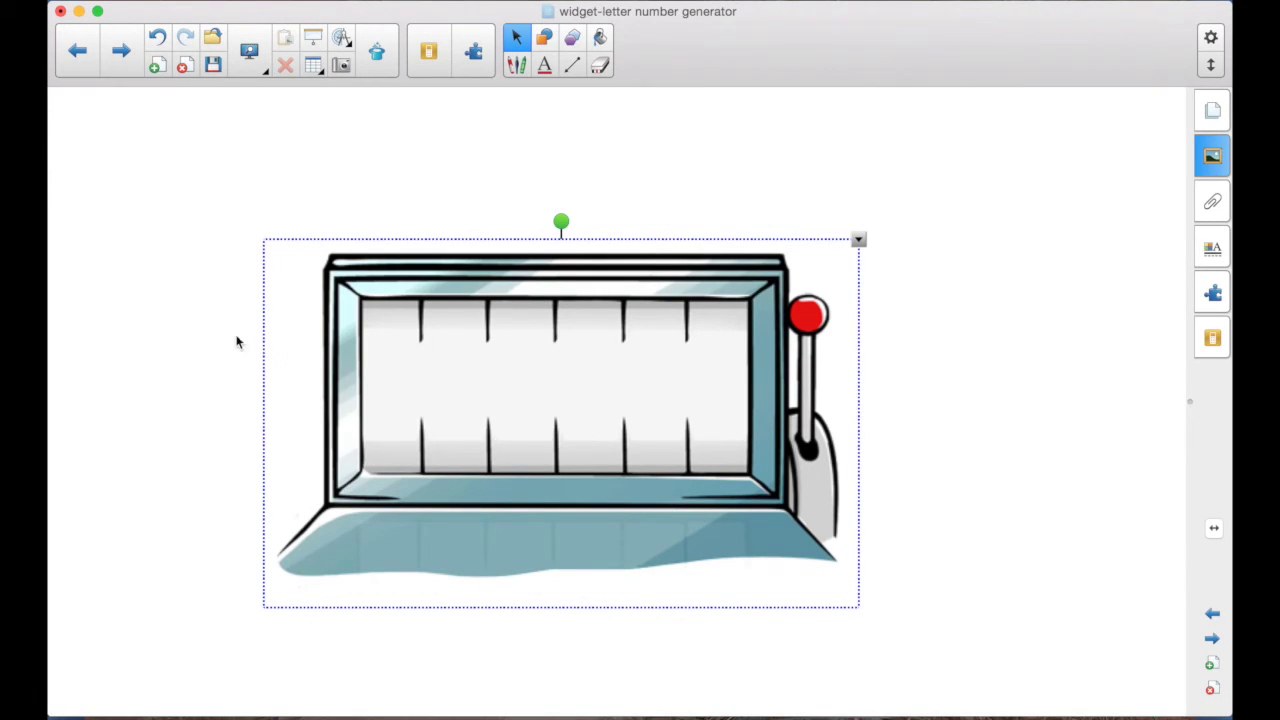
left_click(811, 318)
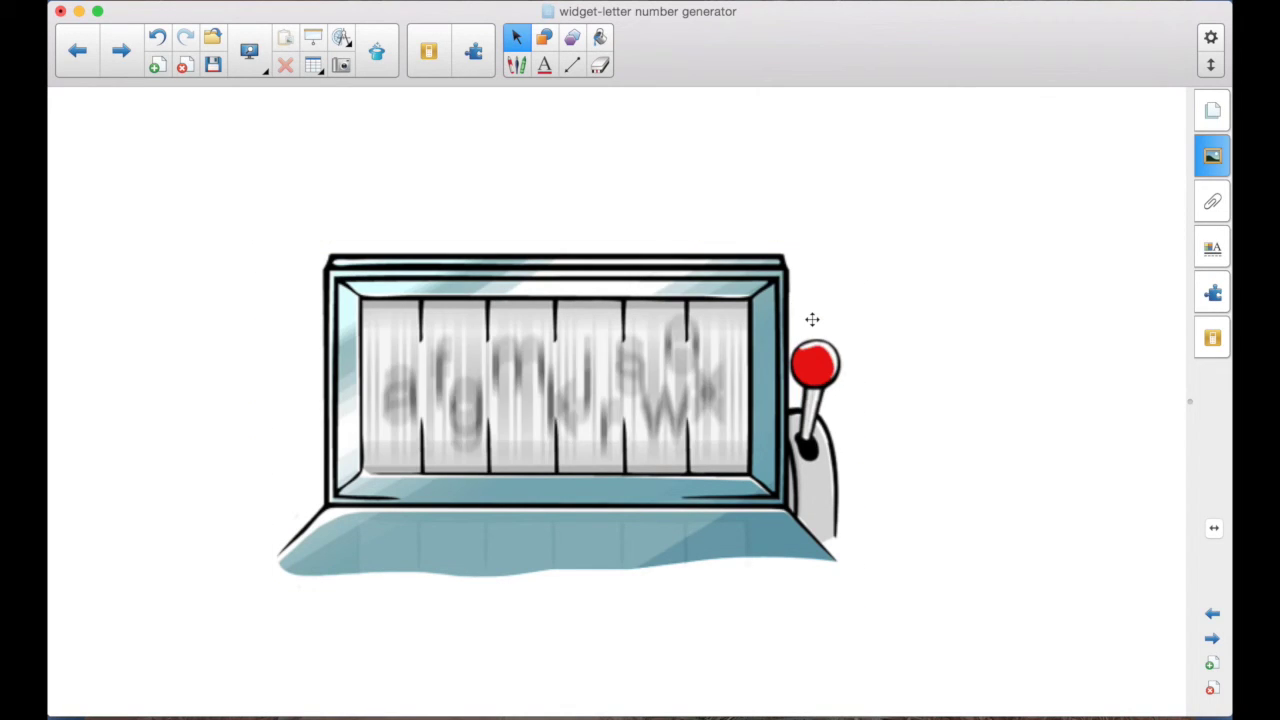
left_click(811, 318)
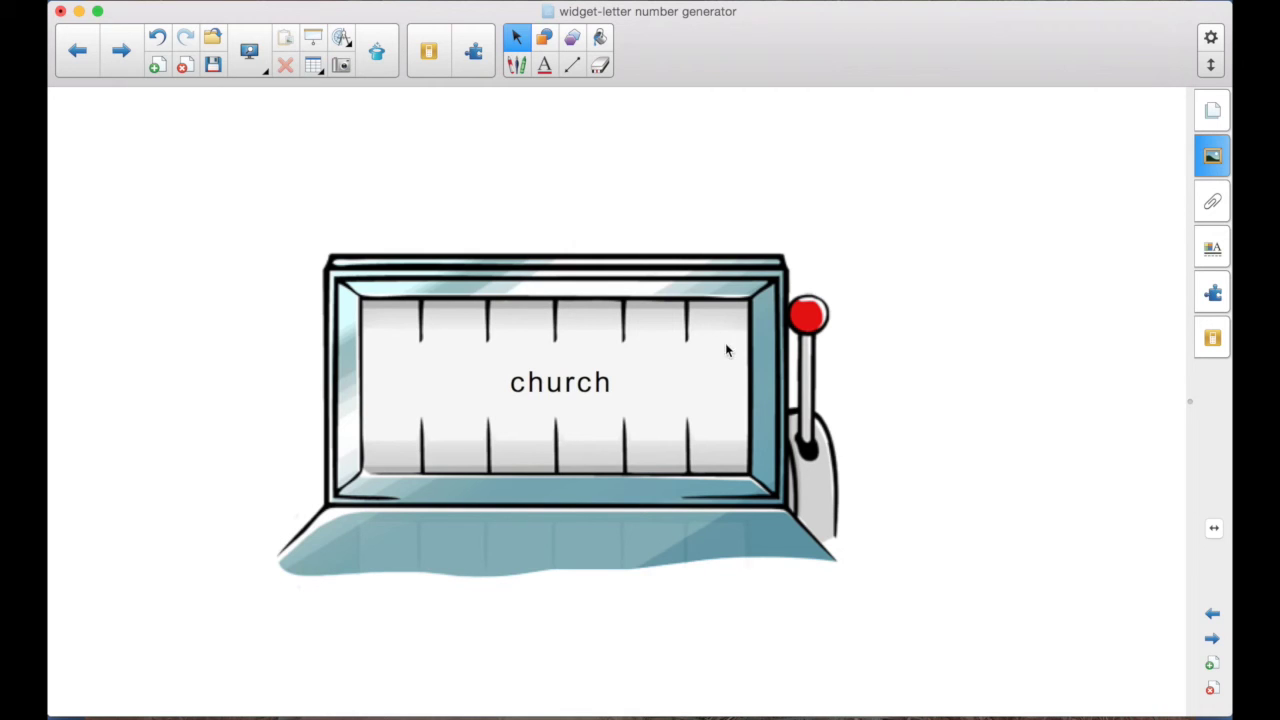
left_click(813, 314)
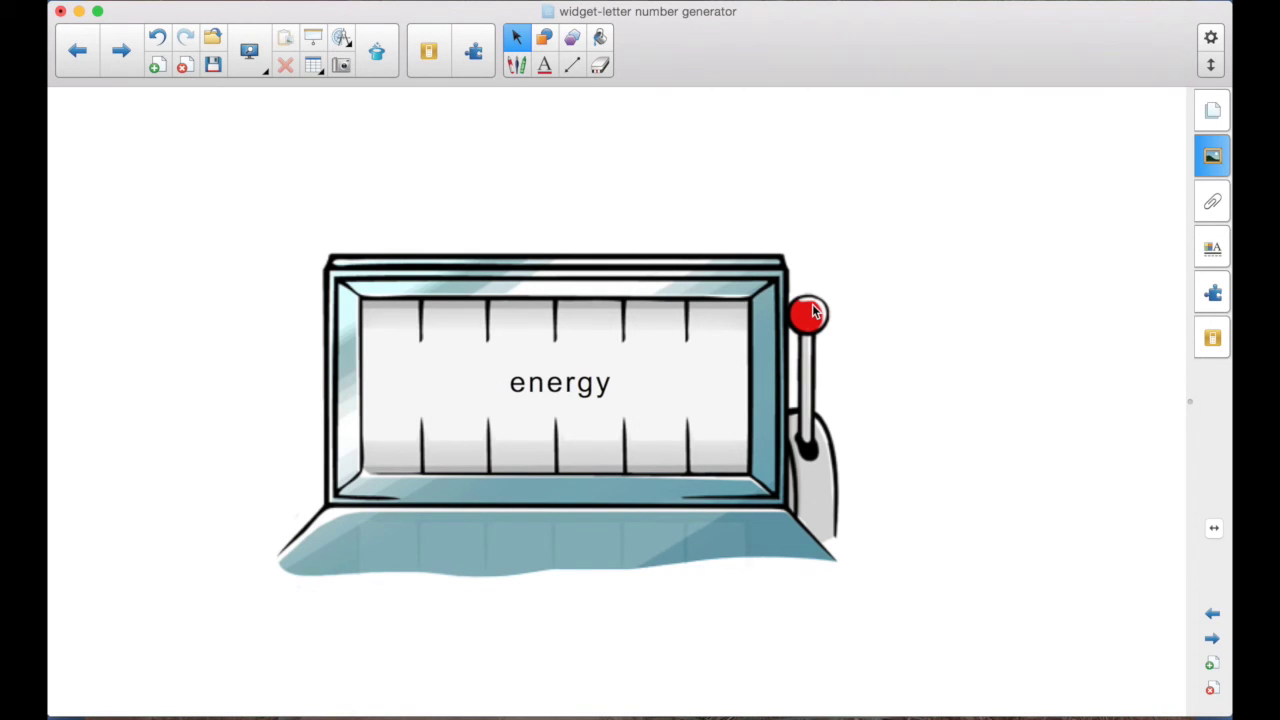
left_click(813, 314)
left_click(813, 314)
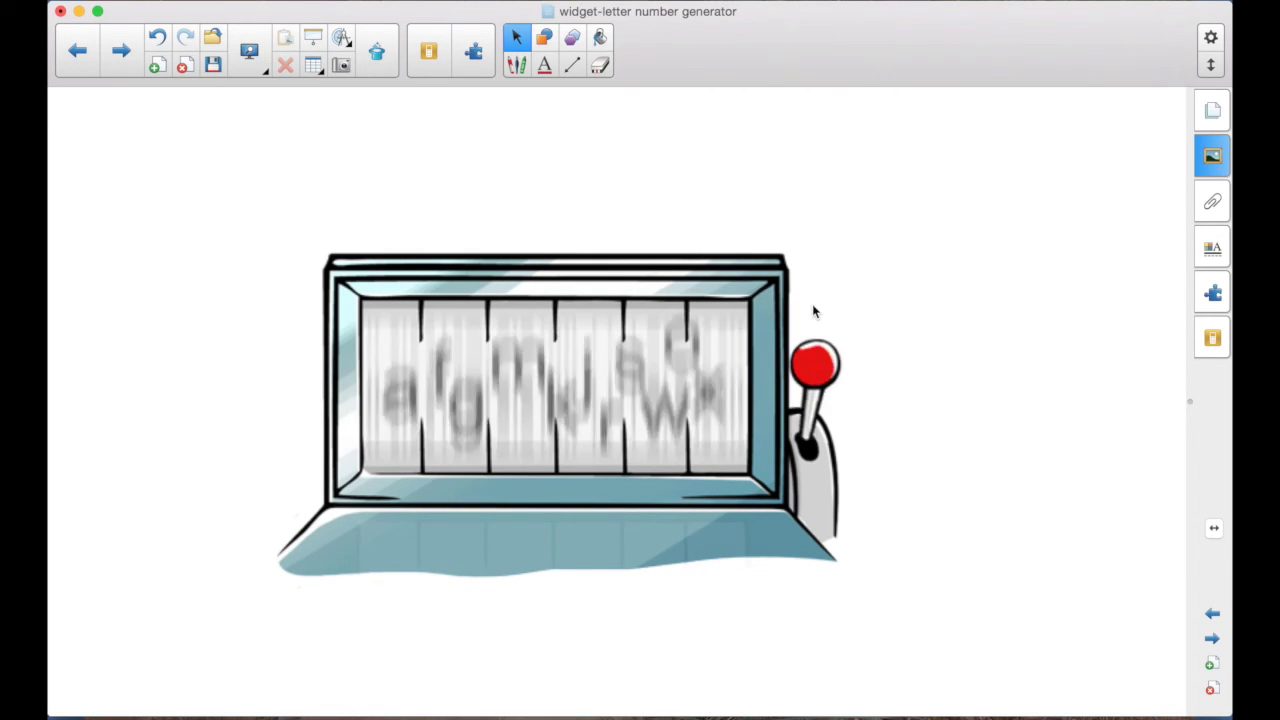
left_click(813, 314)
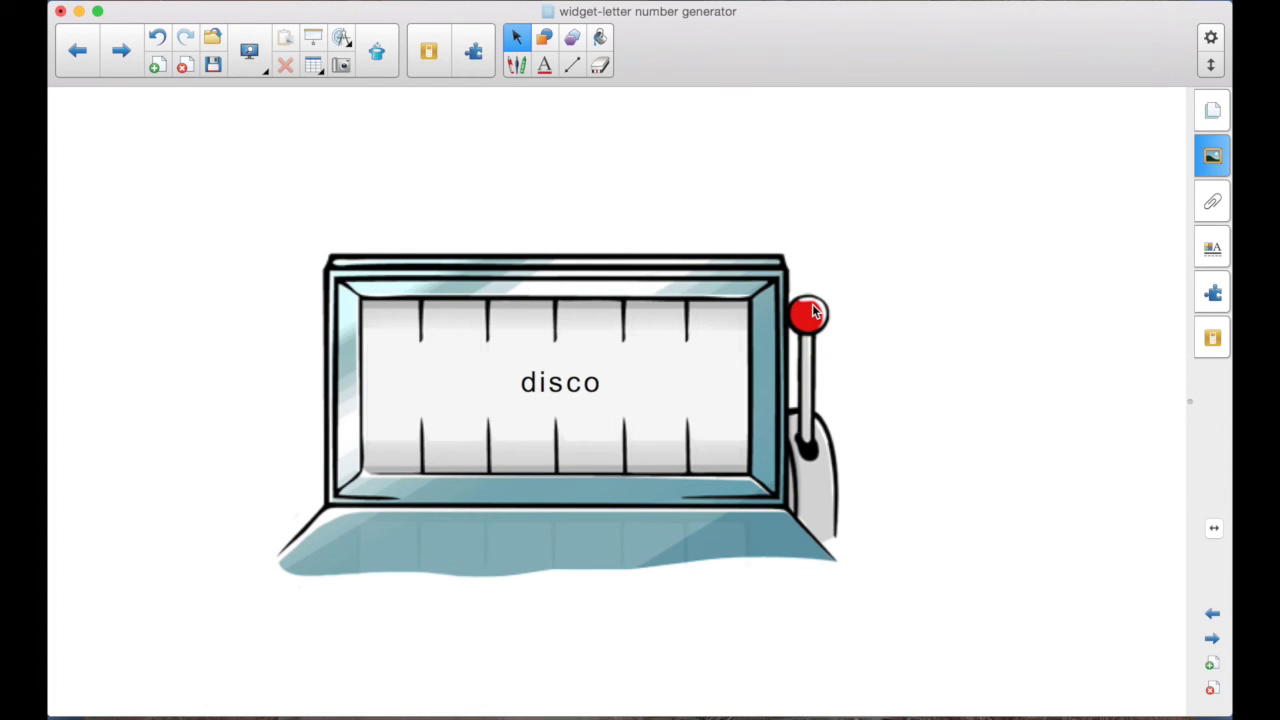
left_click(812, 314)
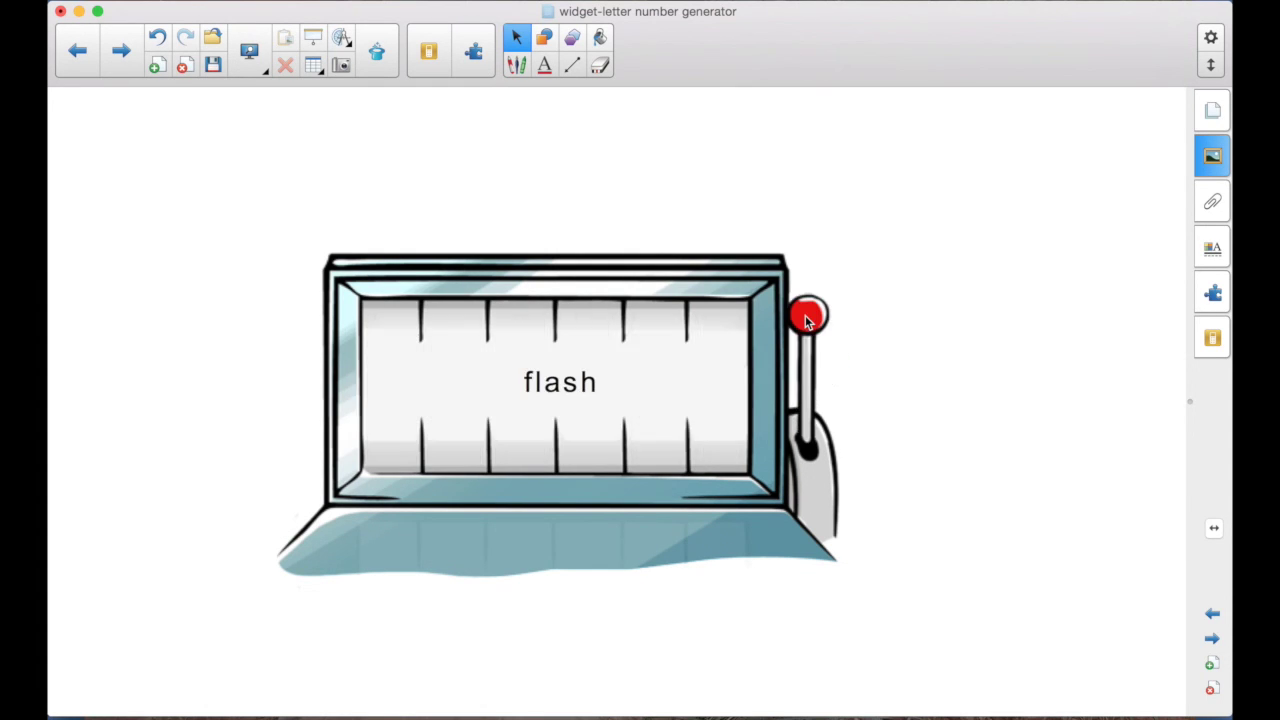